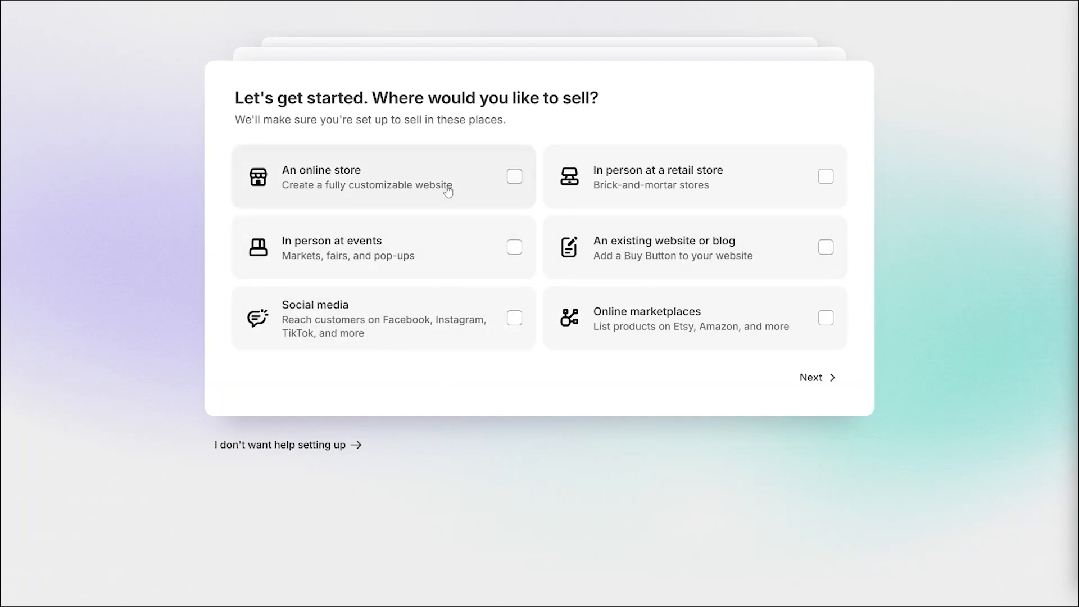
# - Choose an online store as the place to sell and describe the business as just starting
pyautogui.click(448, 191)
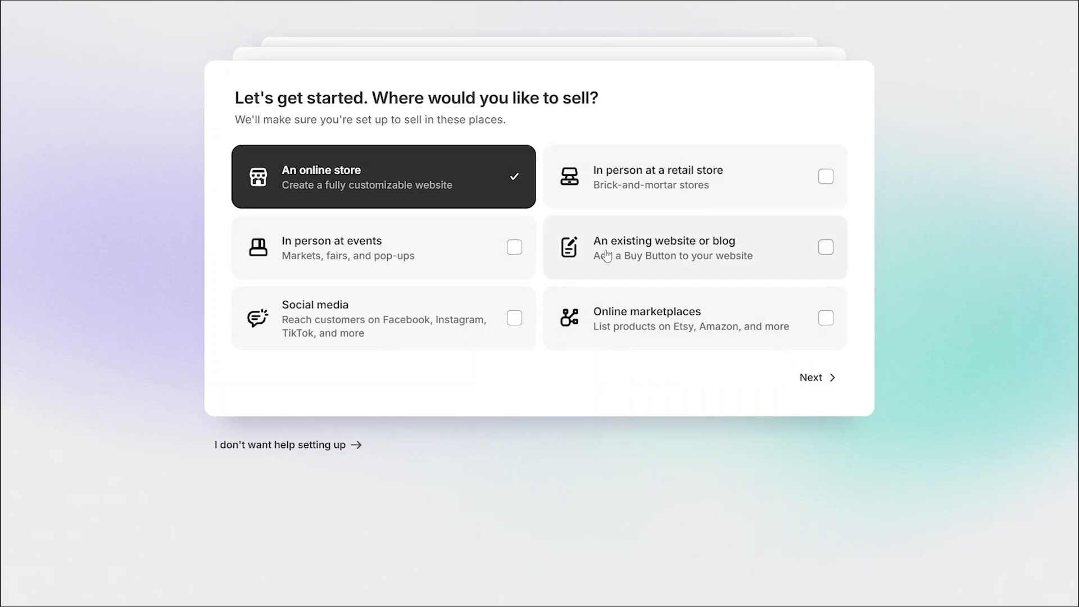
pyautogui.click(816, 385)
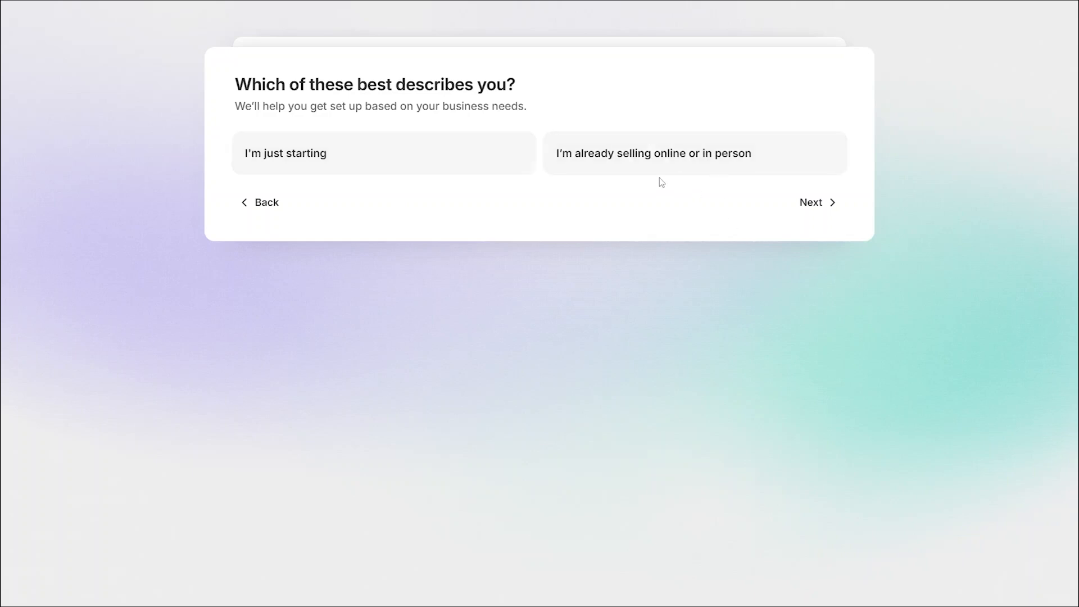
pyautogui.click(428, 166)
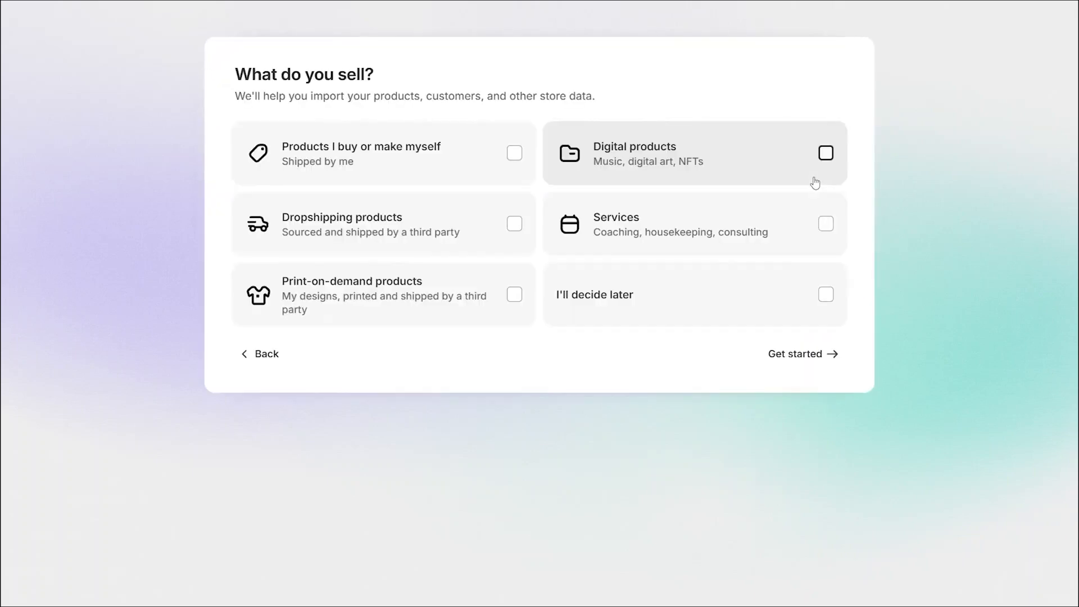
# - Specify that the store sells products bought or made by the owner as well as services, and finish the questionnaire
pyautogui.moveTo(815, 183); pyautogui.dragTo(396, 175)
pyautogui.click(456, 94)
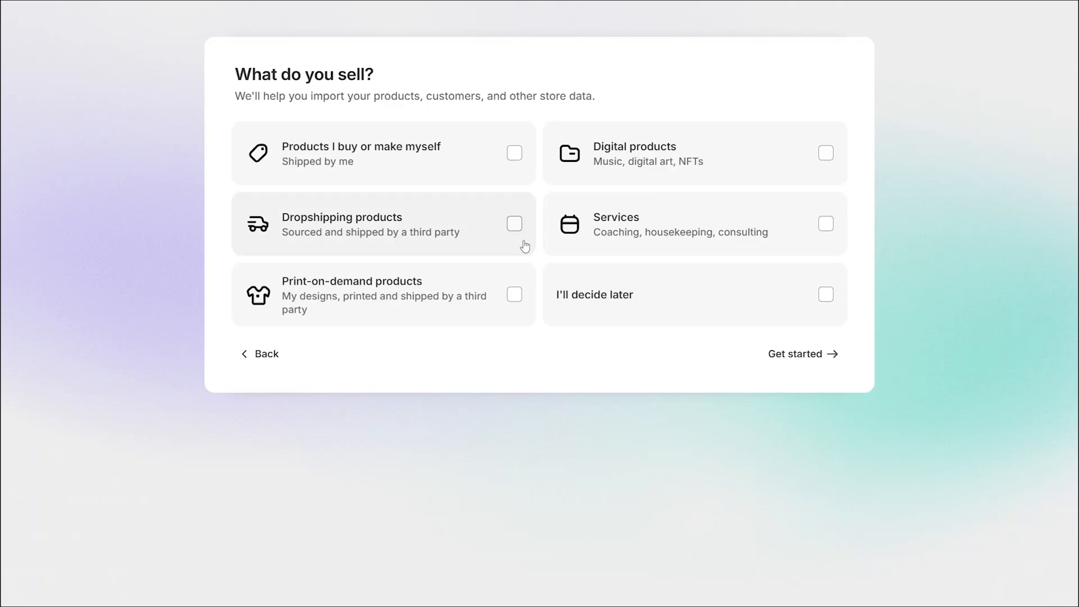
pyautogui.click(392, 161)
pyautogui.click(624, 233)
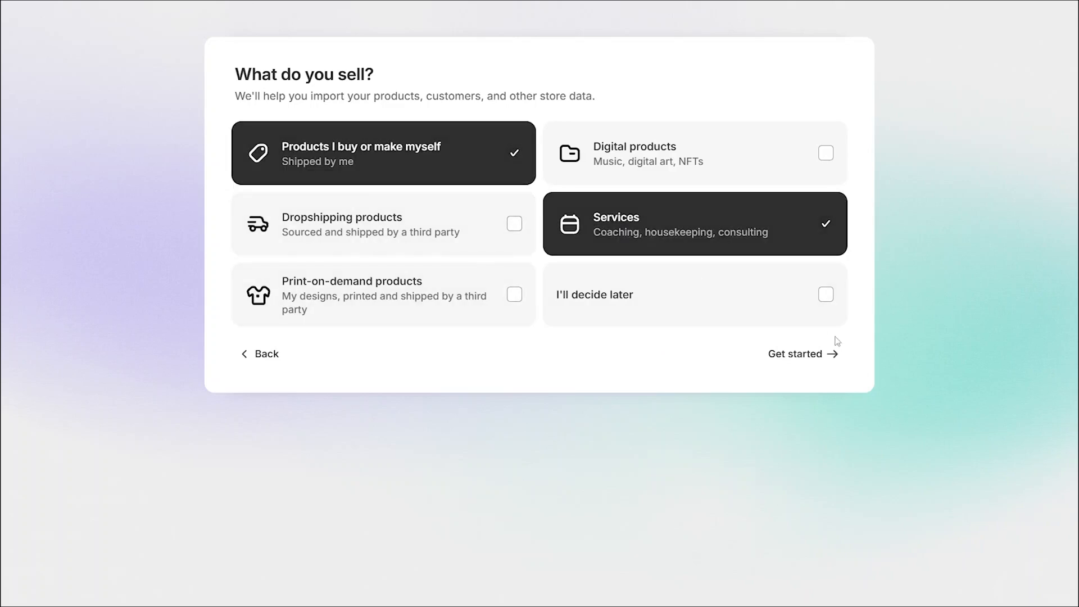
pyautogui.click(827, 361)
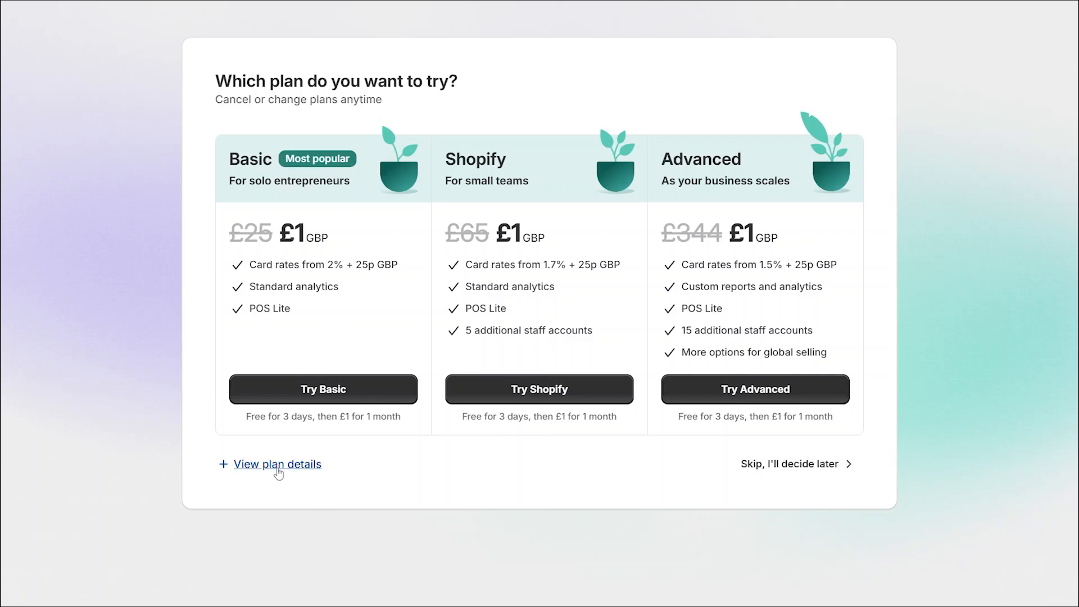
# - Review the details of the Basic, Shopify and Advanced plans and highlight the Advanced plan's regular price
pyautogui.click(277, 466)
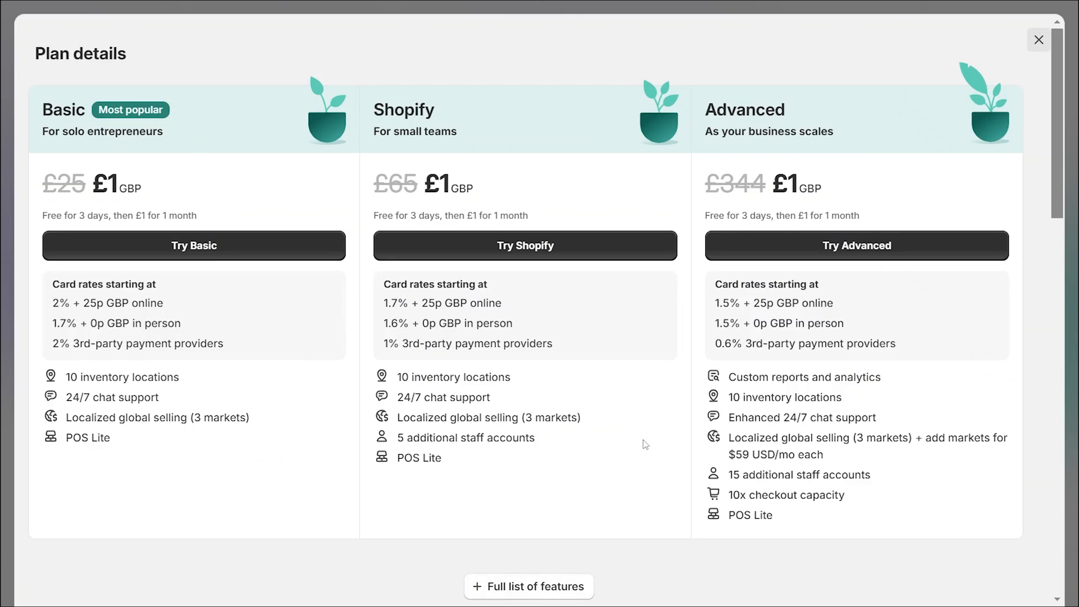
pyautogui.click(1039, 40)
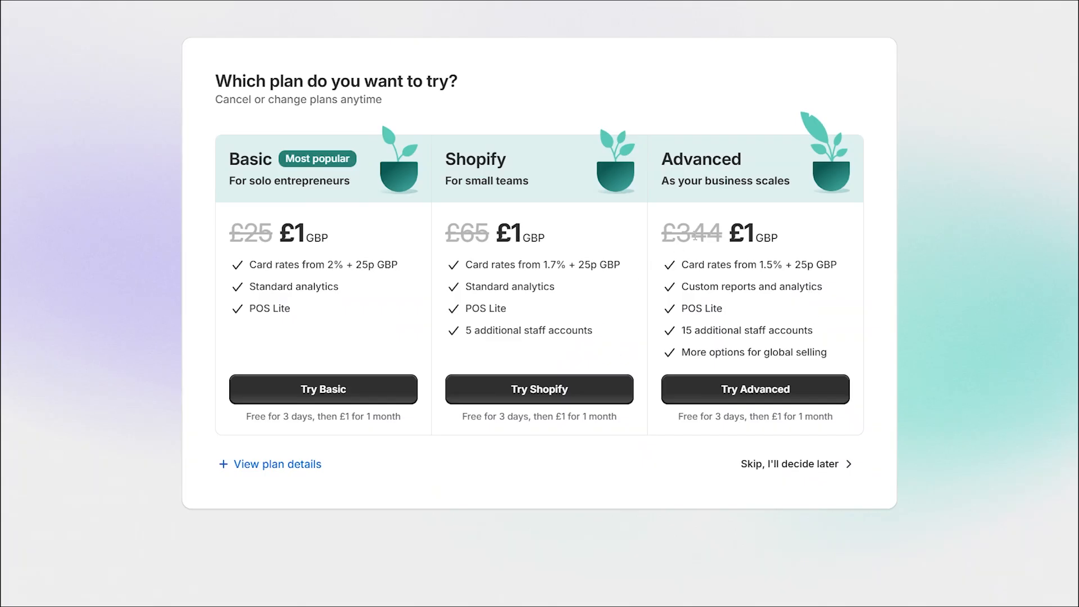
pyautogui.moveTo(663, 236); pyautogui.dragTo(722, 236)
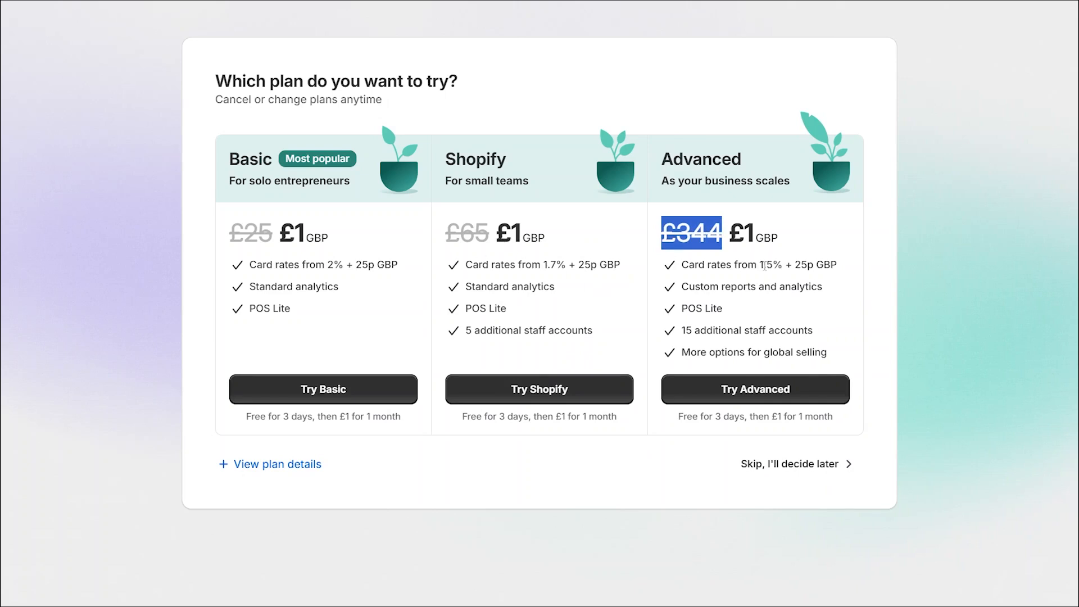
# - Skip choosing a plan for now and collapse the trial notice on the store's home page
pyautogui.click(808, 478)
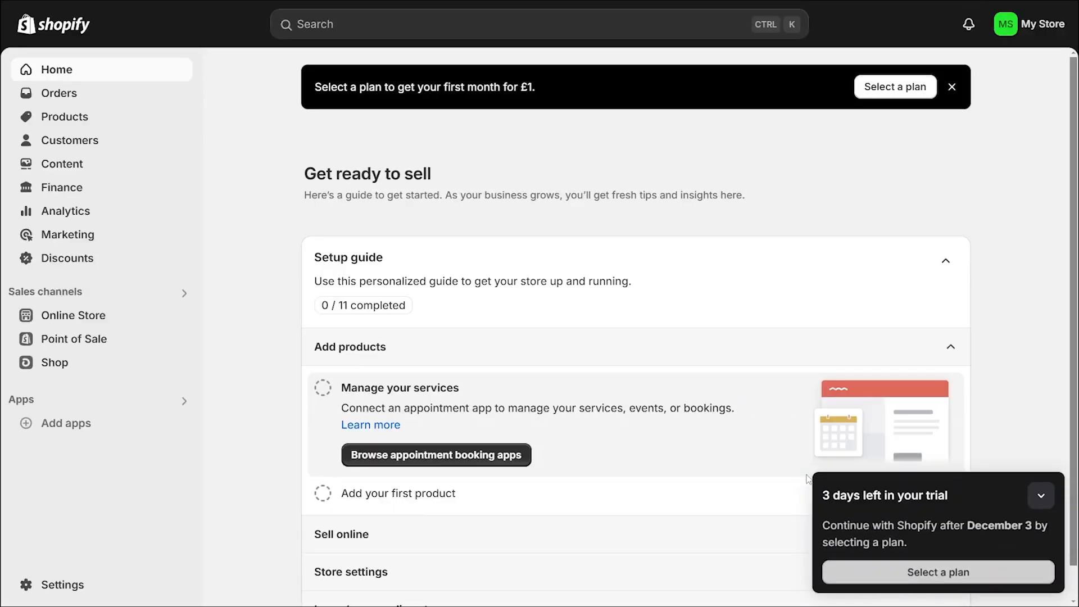
pyautogui.click(1041, 495)
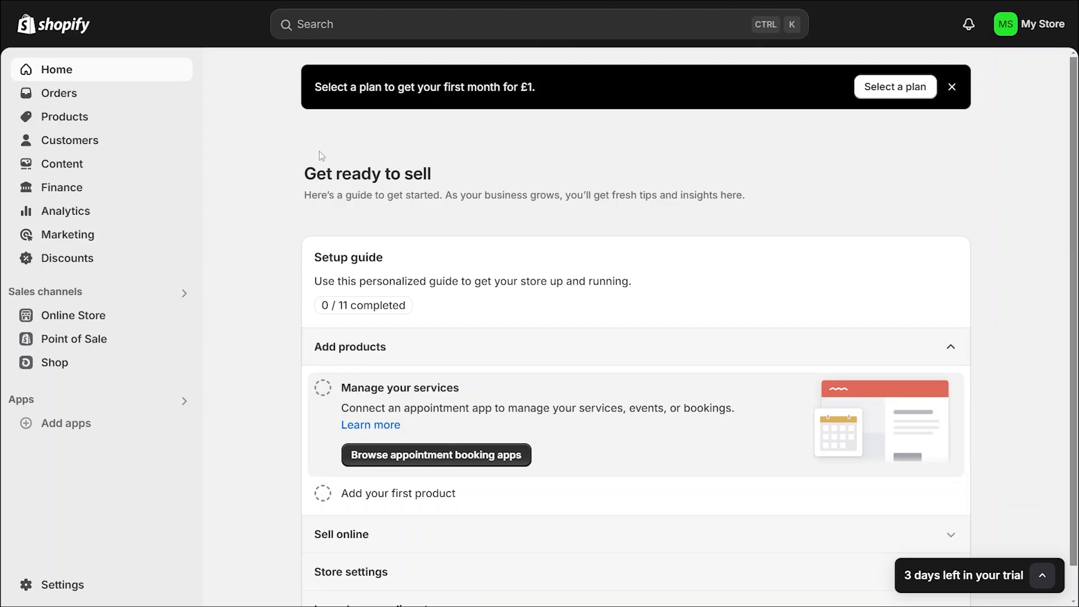
# - Start a new product and title it "Short Sleeve Tshirt"
pyautogui.click(57, 115)
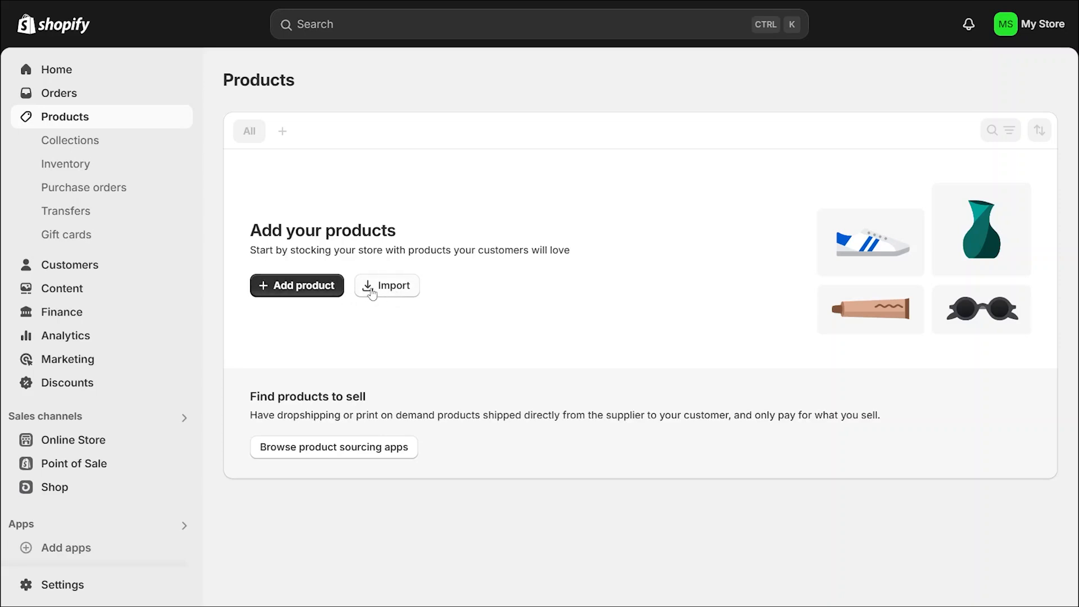
pyautogui.click(316, 287)
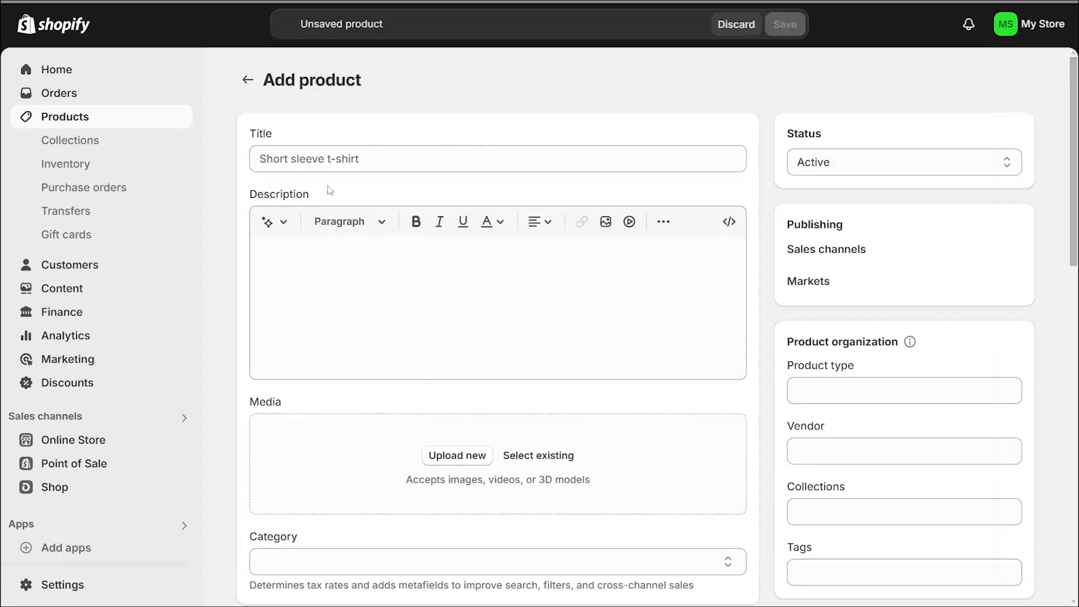
pyautogui.click(320, 163)
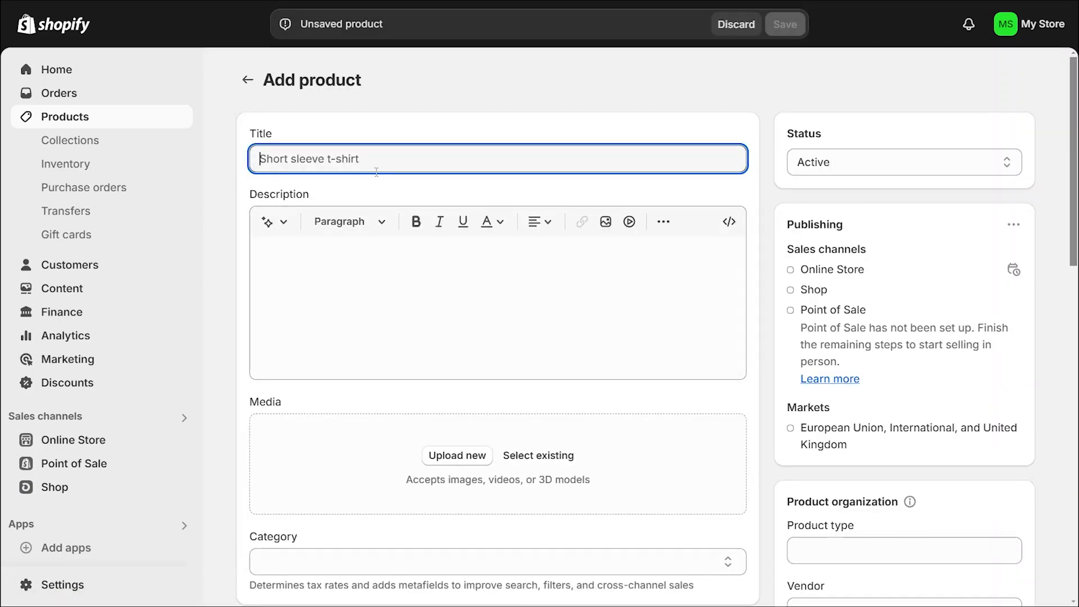
pyautogui.write('Short Sleeve Tshirt')
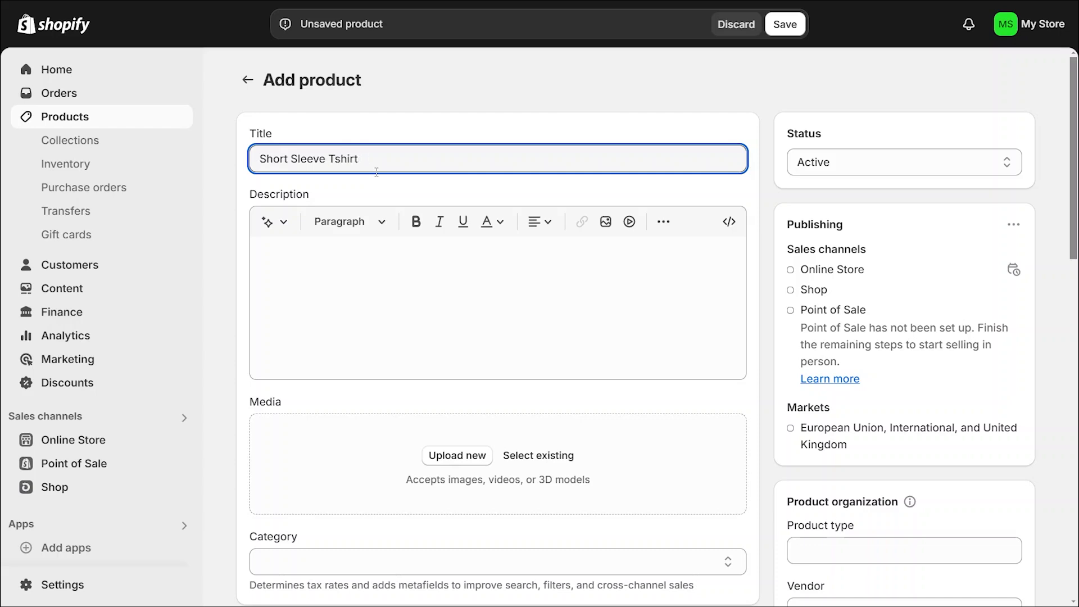
# - Add a product description beginning "Stay comfortable and stylish with our classic short sleeve t-shirt" and ending "to complete your look"
pyautogui.click(284, 309)
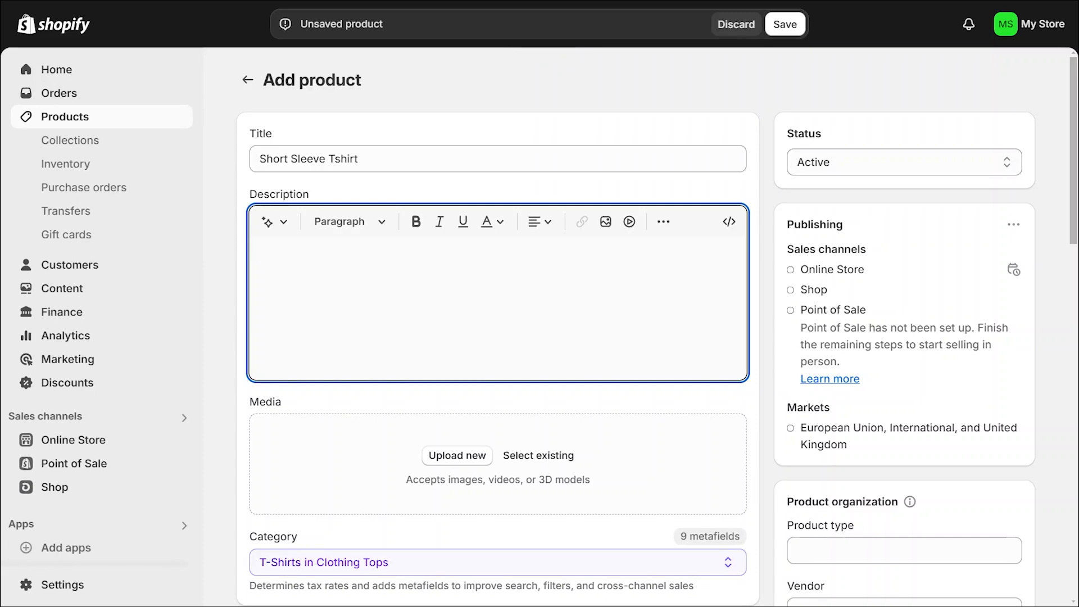
pyautogui.scroll(-8, 684, 440)
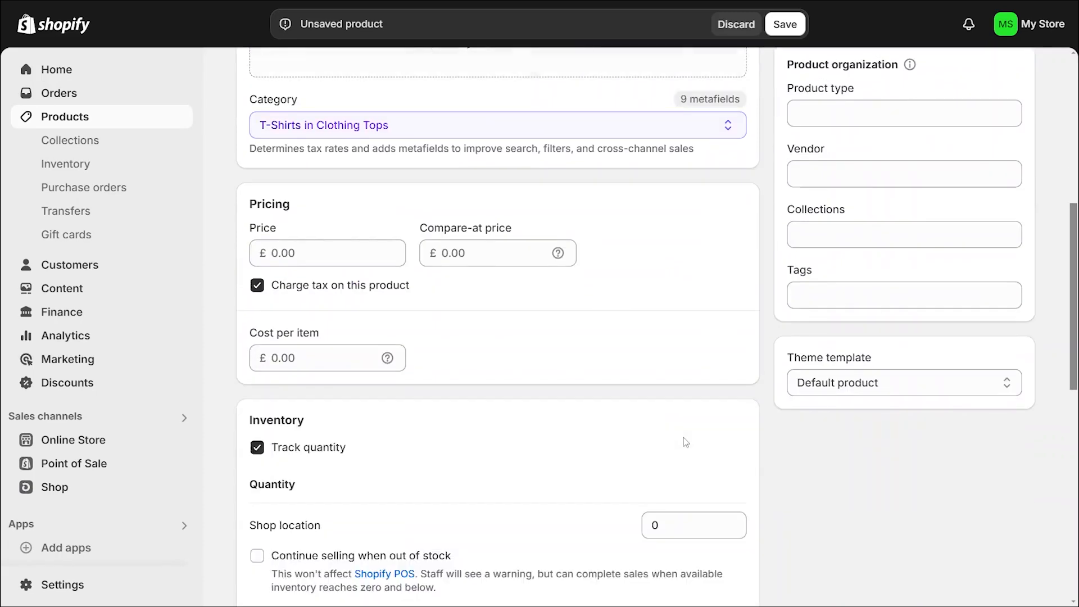
pyautogui.scroll(3, 684, 437)
pyautogui.scroll(5, 685, 444)
pyautogui.write("Stay comfortable and stylish with our classic short sleeve t-shirt. Made from premium, breathable cotton, this versatile tee is perfect for everyday wear, whether you're lounging at home or heading out with friends. Featuring a relaxed fit, durable stitching, and a soft-touch finish, it’s designed to keep up with your active lifestyle while providing all-day comfort. Available in a range of vibrant colors and sizes, it's the ultimate wardrobe essential for effortless style. Pair it with jeans, shorts, or joggers to complete your look")
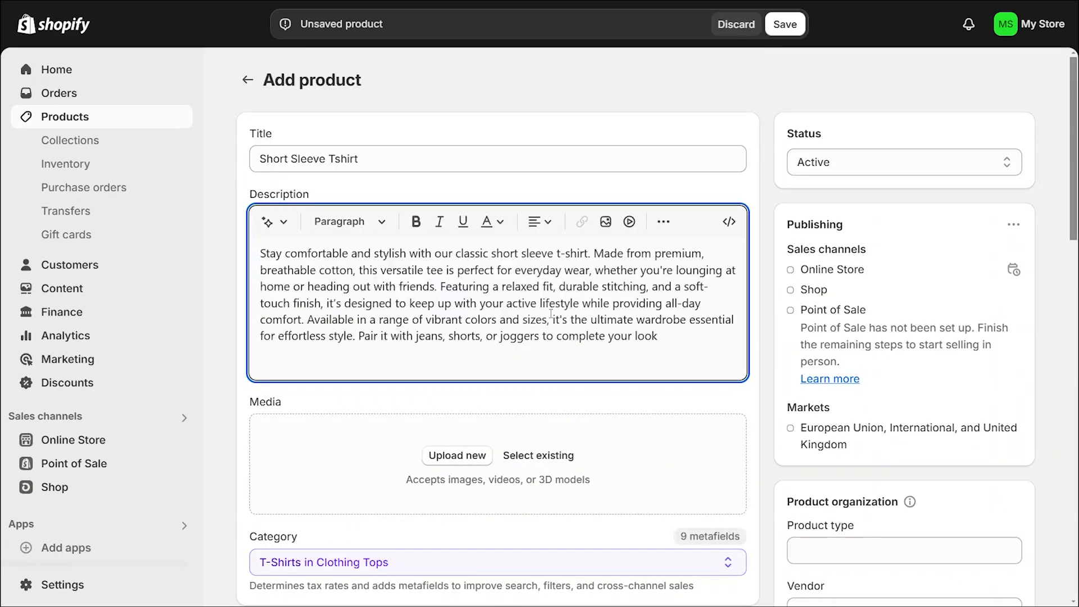
# - Upload the Leonardo_Phoenix_Three_to_four image of baby clothes from the Downloads folder as the product's media
pyautogui.scroll(-3, 550, 319)
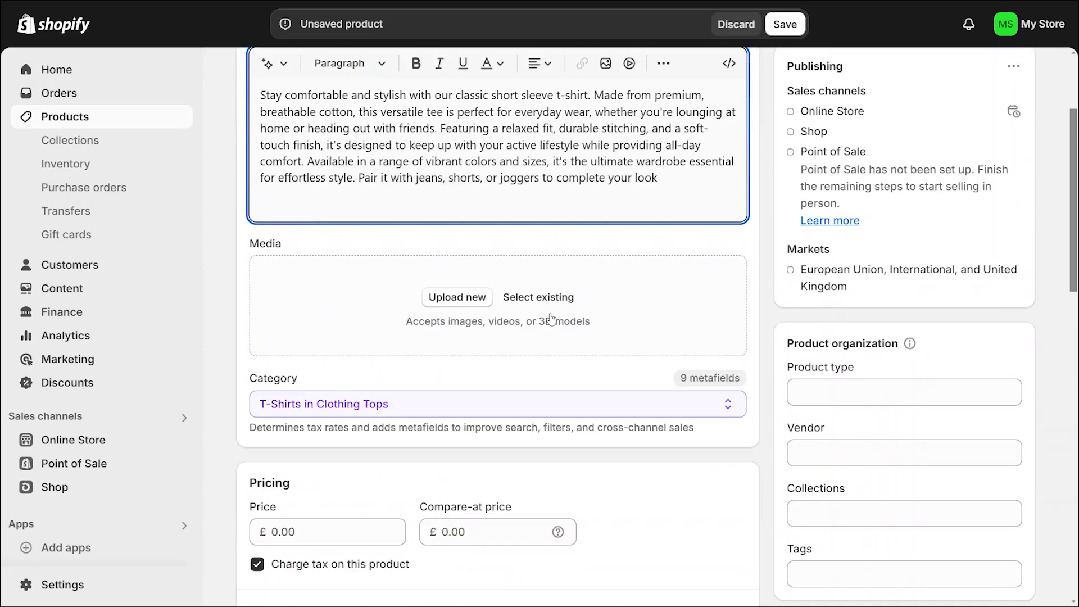
pyautogui.click(462, 312)
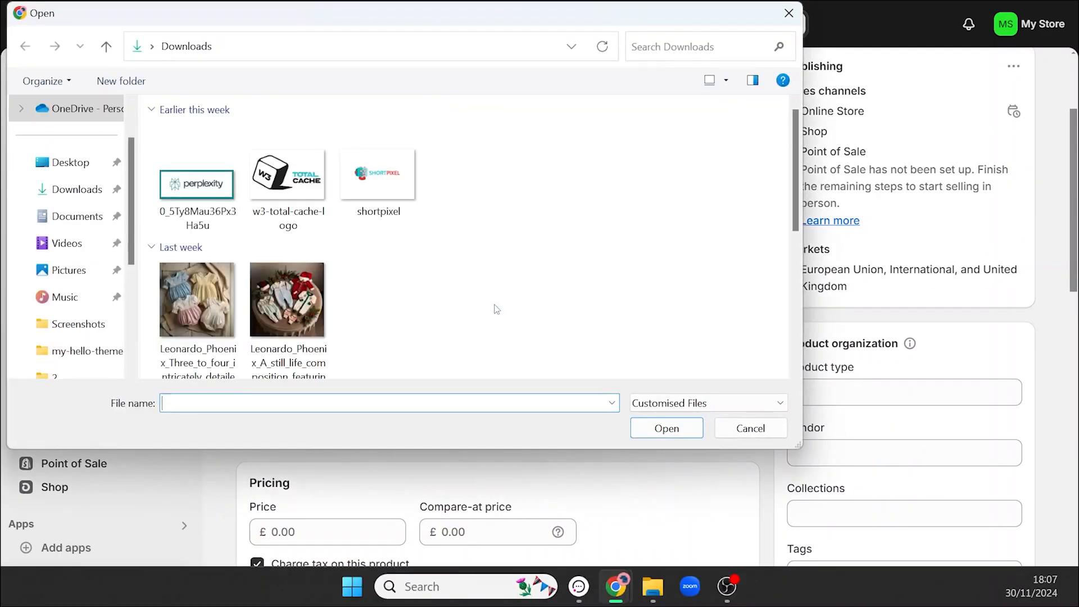
pyautogui.doubleClick(197, 300)
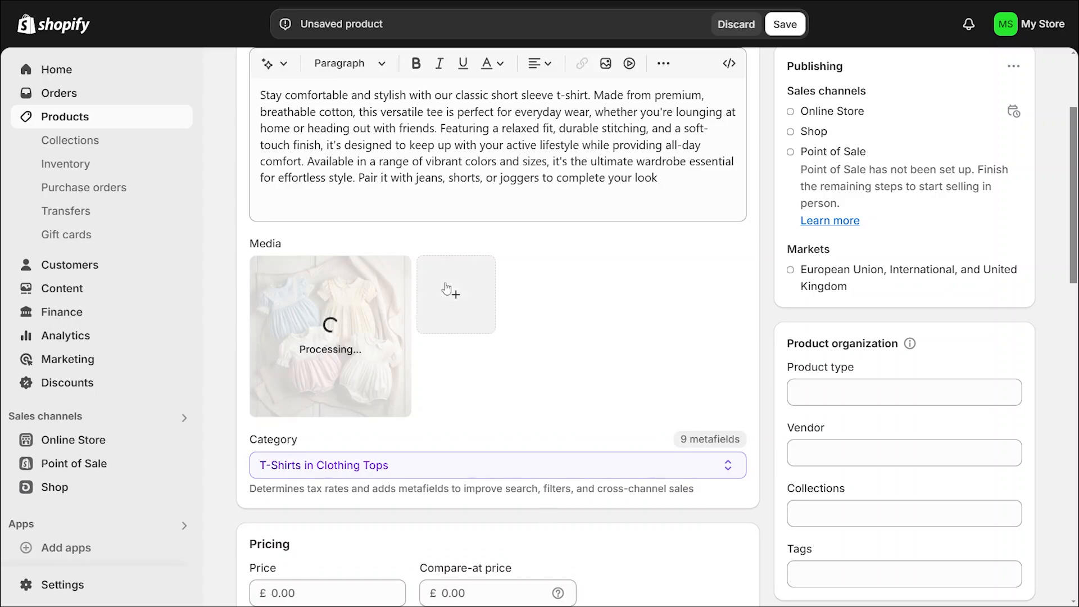
# - Set the product's price to £5.00 and its compare-at price to £3.00
pyautogui.scroll(-5, 595, 452)
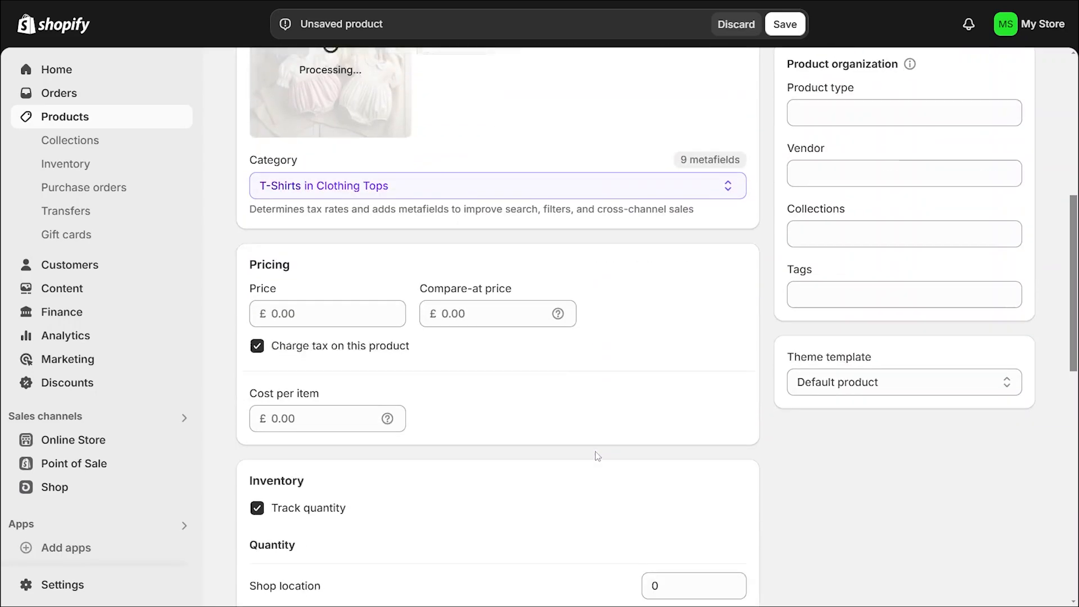
pyautogui.click(310, 306)
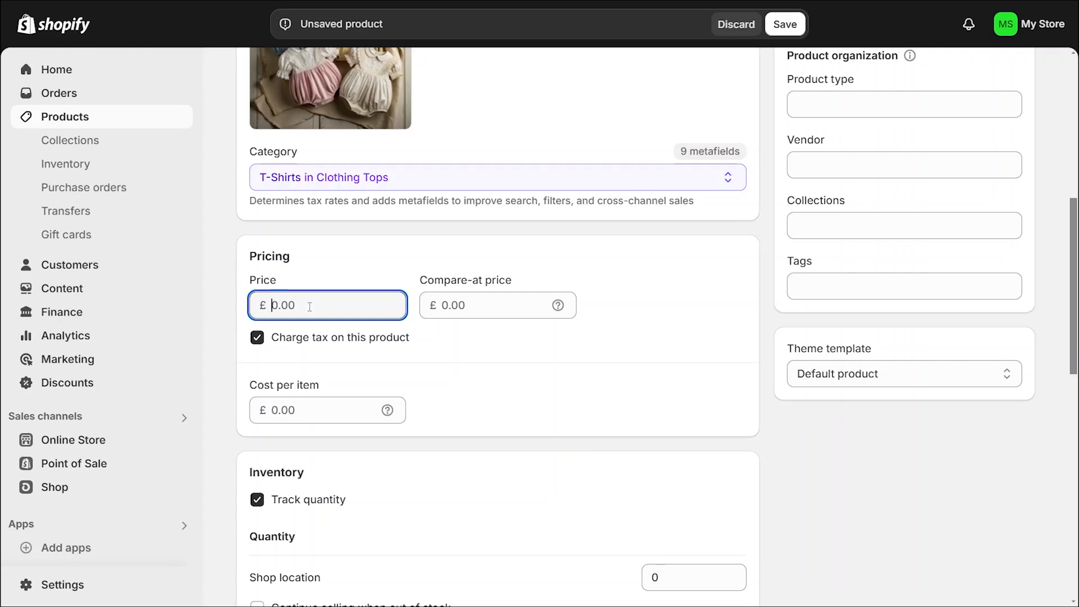
pyautogui.write('5.00')
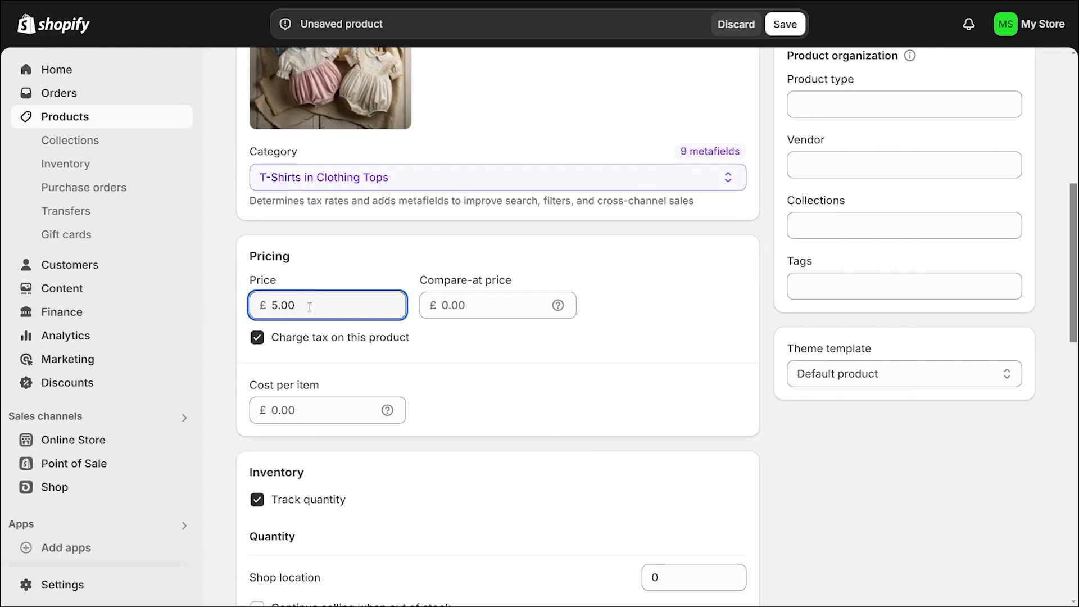
pyautogui.click(465, 304)
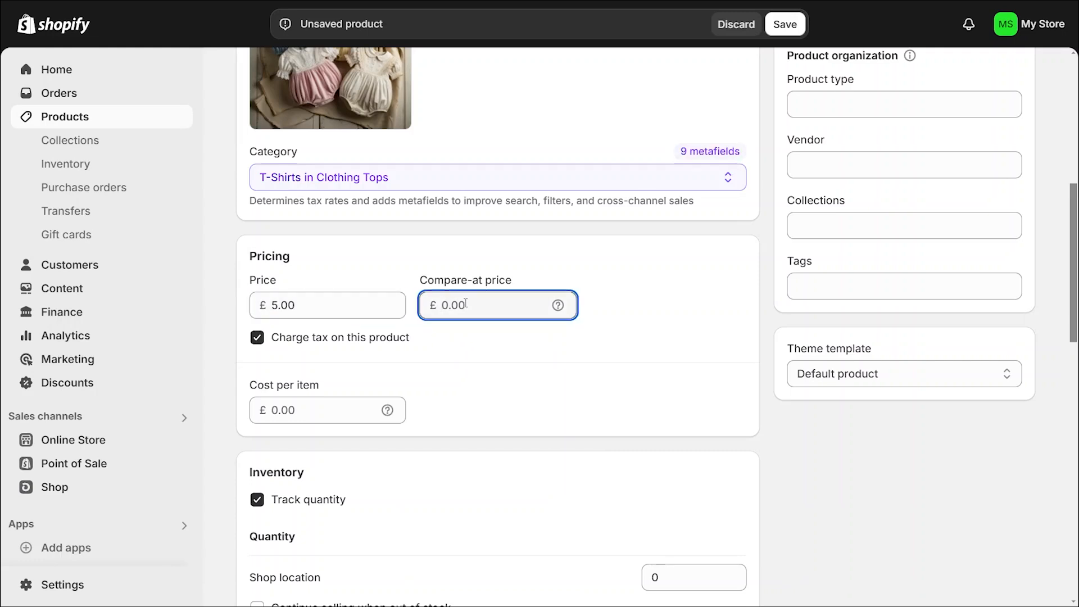
pyautogui.write('3.00')
pyautogui.click(494, 356)
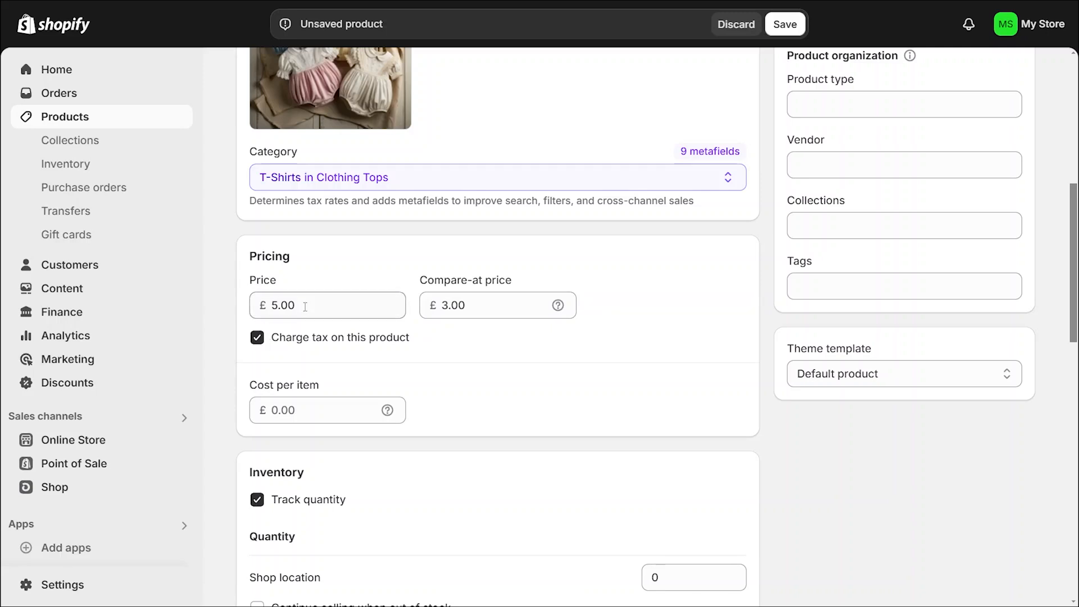
pyautogui.doubleClick(453, 305)
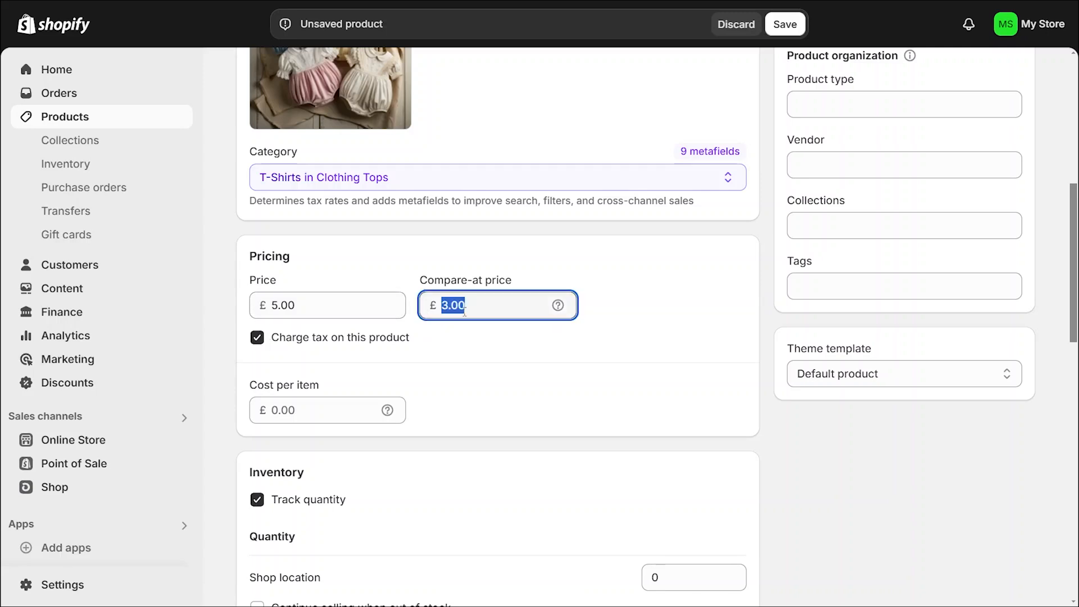
pyautogui.click(487, 355)
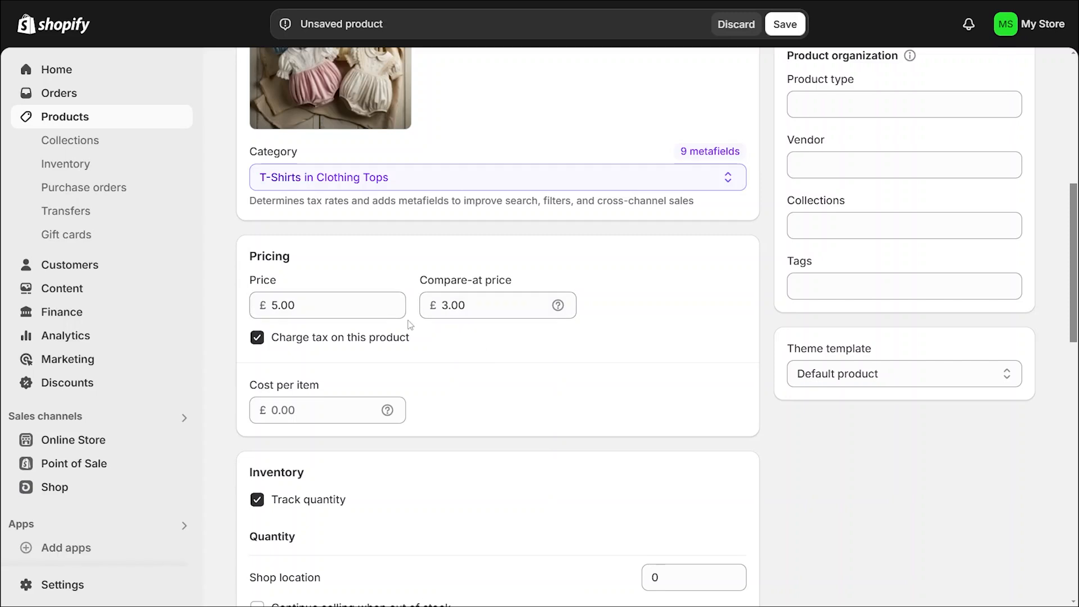
# - Try the option to charge tax on this product switched off, and switch it back on
pyautogui.click(258, 340)
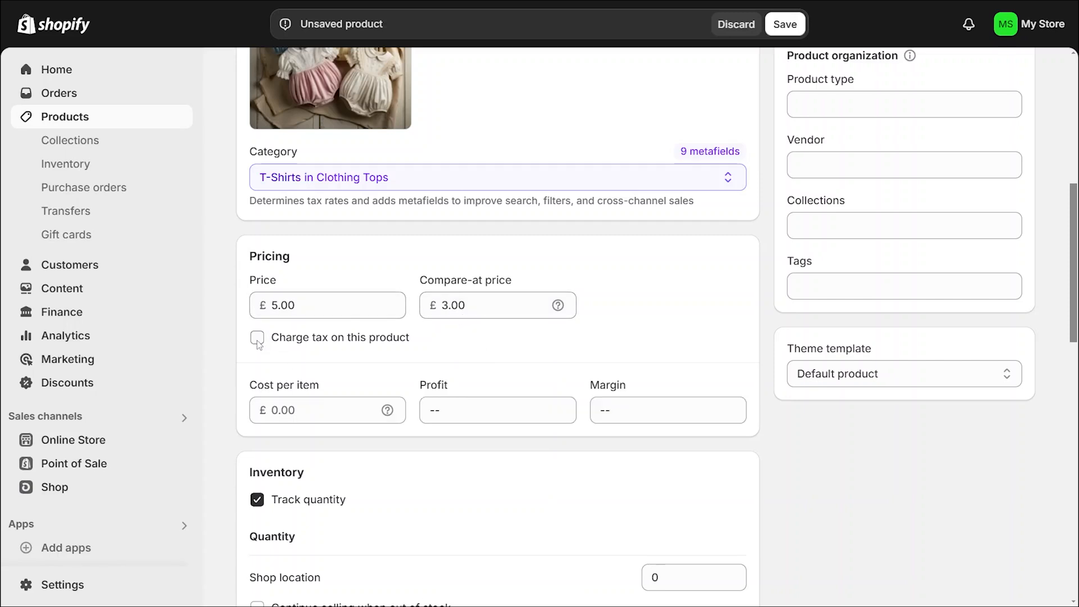
pyautogui.click(258, 341)
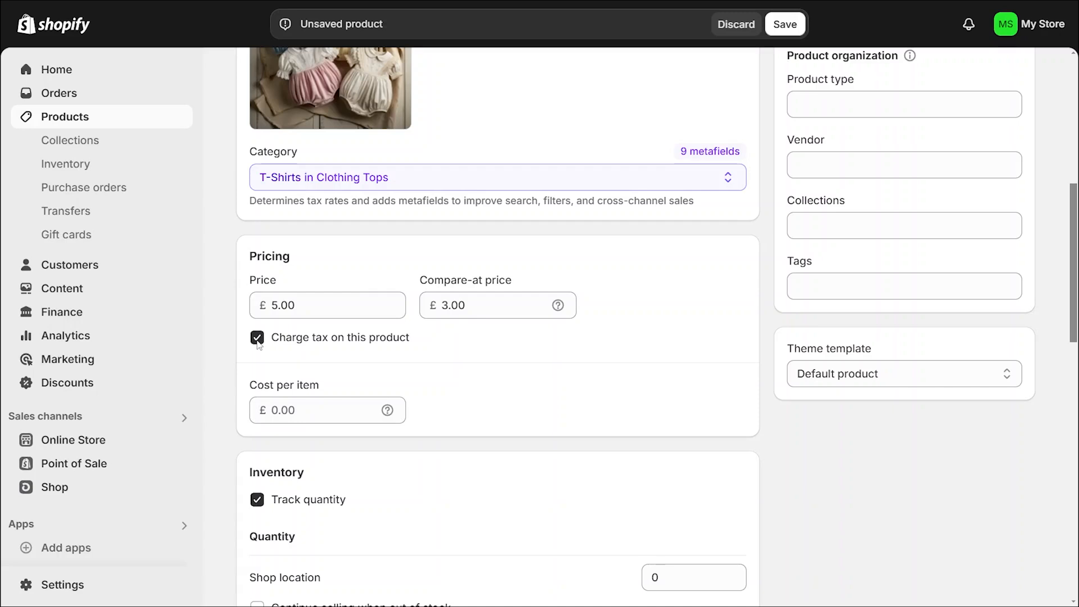
pyautogui.click(257, 338)
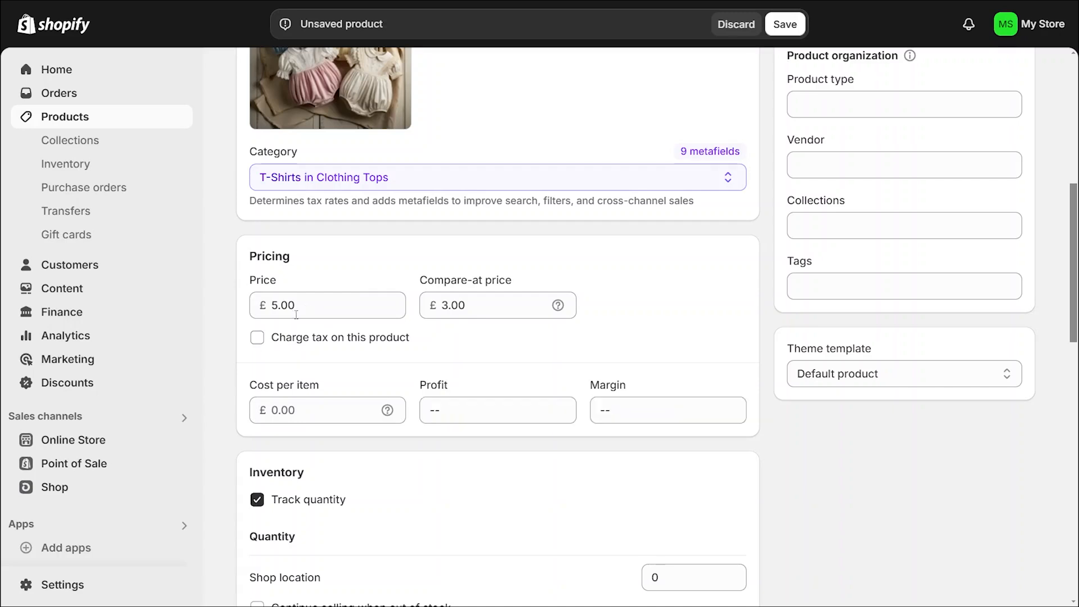
pyautogui.click(308, 309)
pyautogui.click(270, 306)
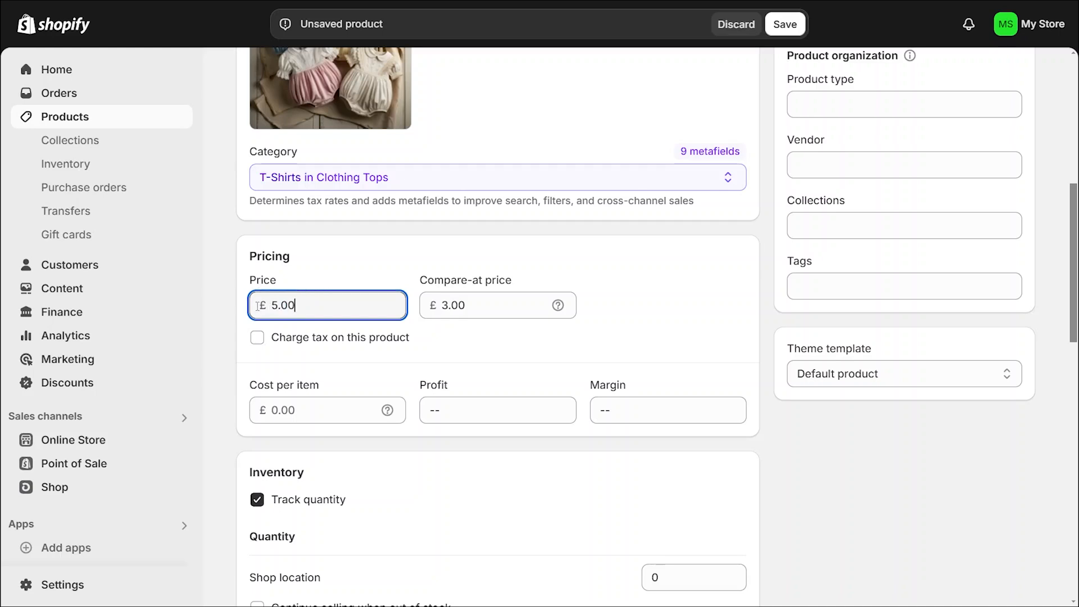
pyautogui.click(257, 337)
# - Try a cost per item of £3.00 for the product, and clear that value again
pyautogui.scroll(-1, 422, 344)
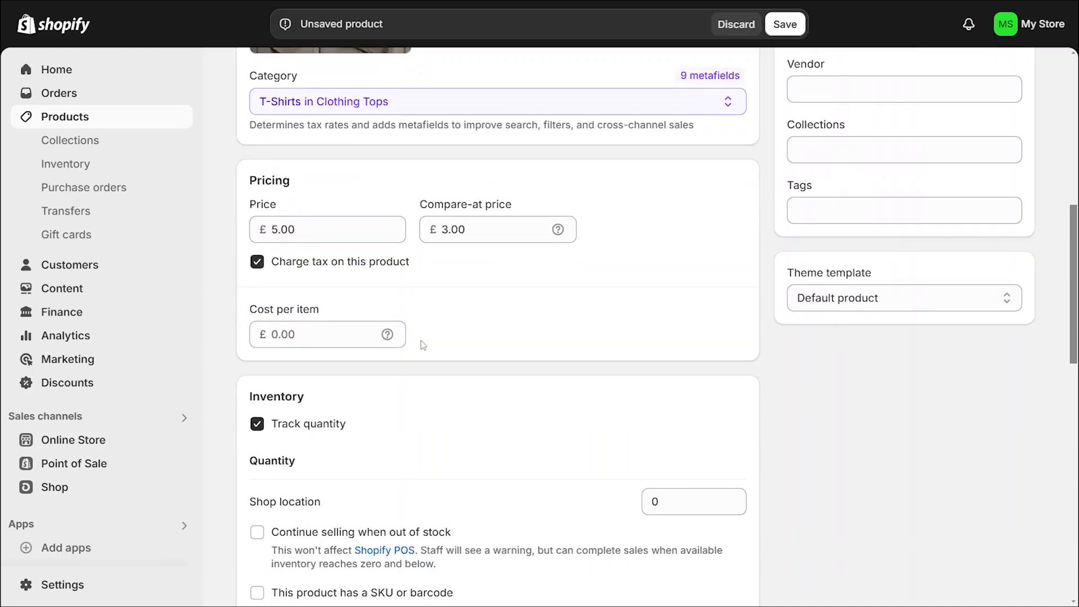
pyautogui.scroll(-1, 393, 340)
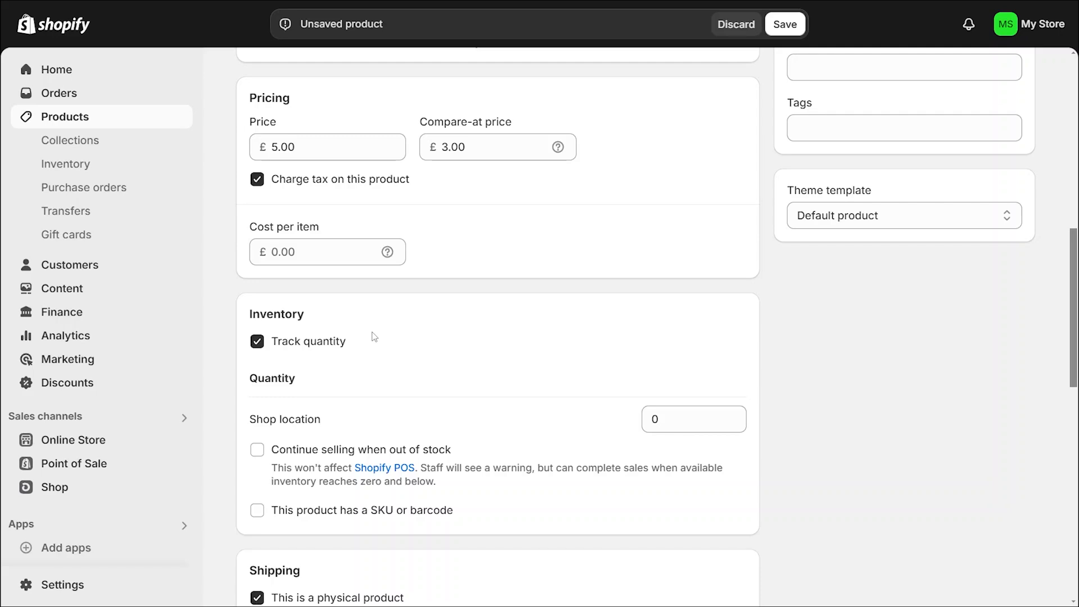
pyautogui.click(281, 257)
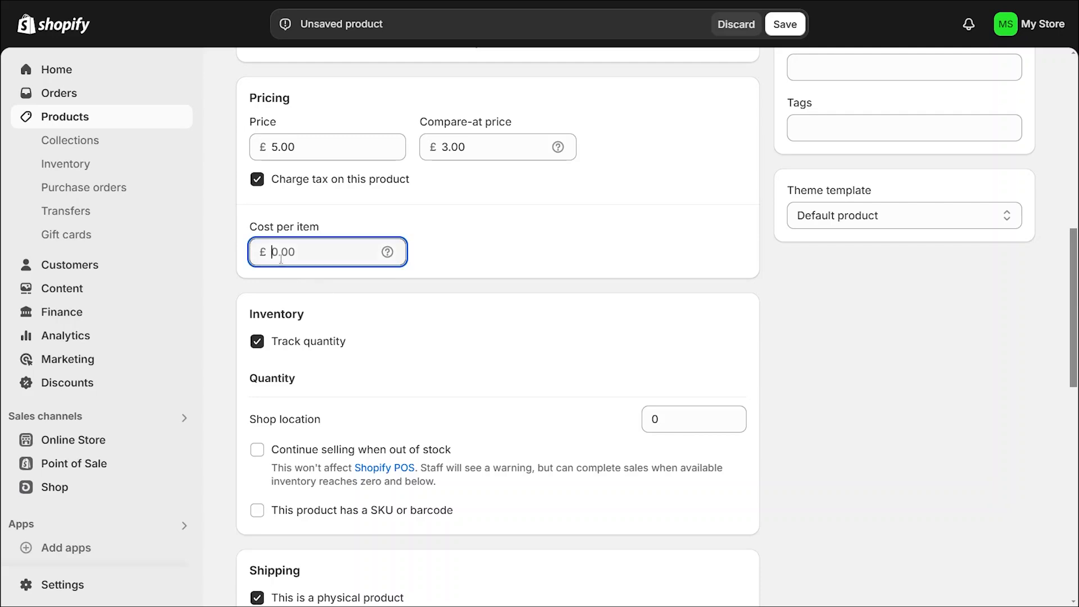
pyautogui.write('3.00')
pyautogui.click(456, 233)
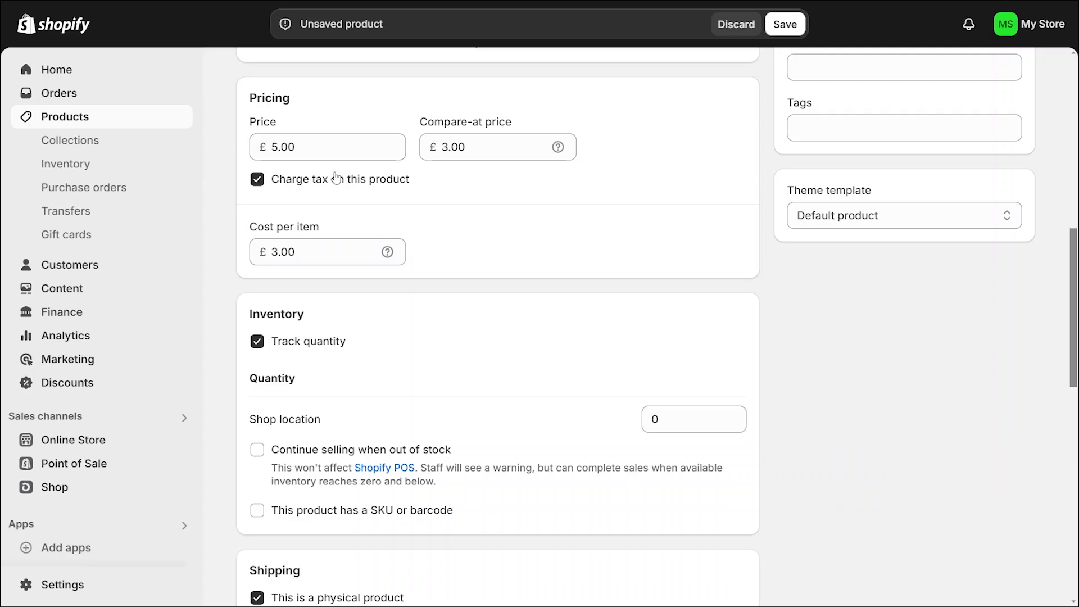
pyautogui.moveTo(298, 252); pyautogui.dragTo(268, 252)
pyautogui.press('BackSpace')
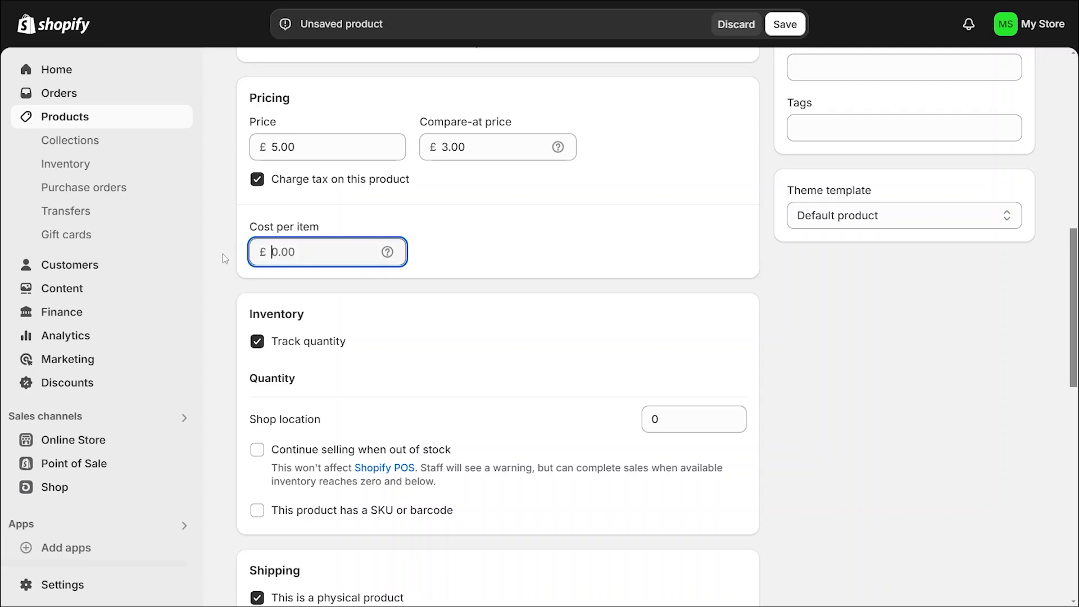
# - Set the product's shipping weight to 12.0 kg
pyautogui.scroll(-3, 377, 260)
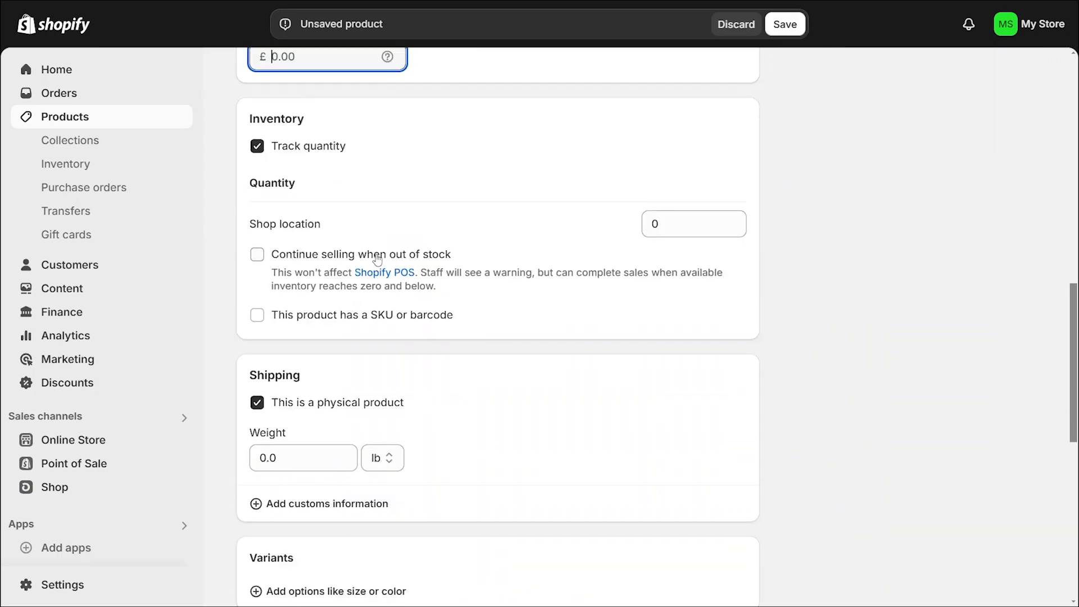
pyautogui.scroll(-2, 362, 300)
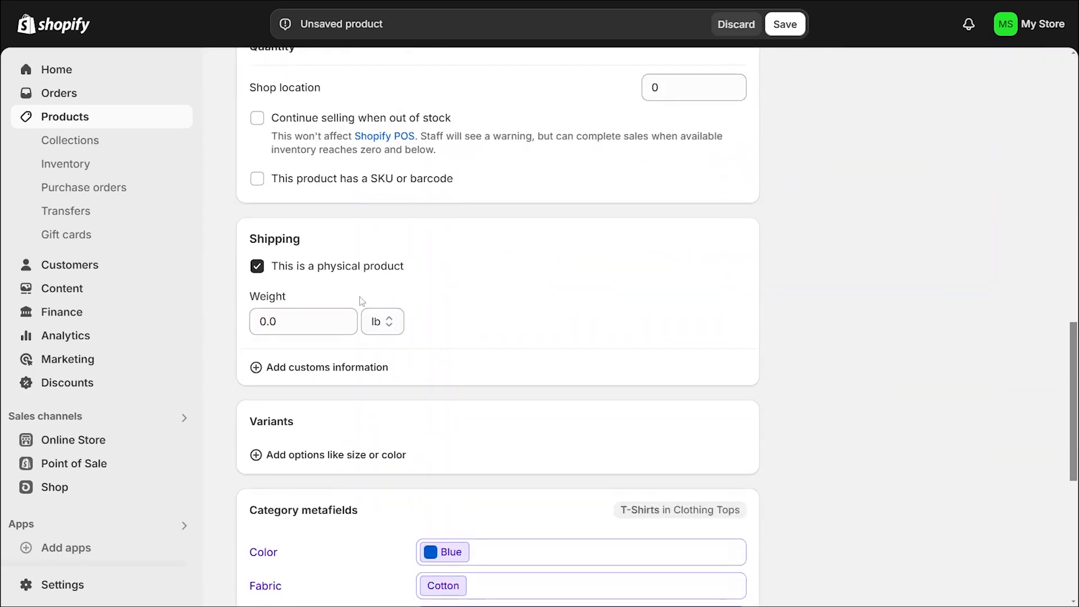
pyautogui.scroll(-2, 362, 300)
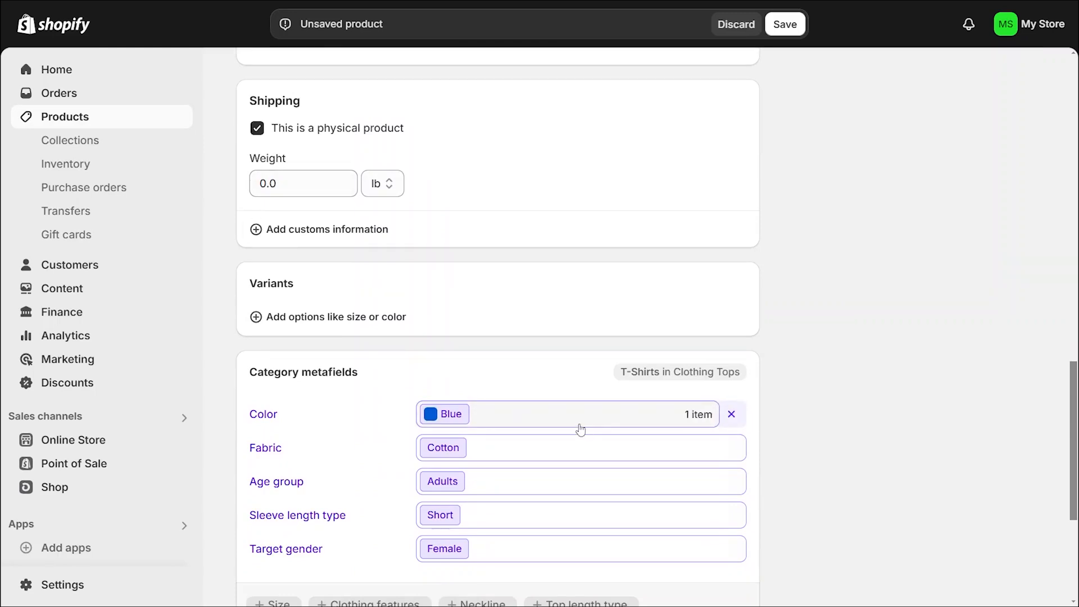
pyautogui.click(304, 183)
pyautogui.write('12')
pyautogui.click(383, 183)
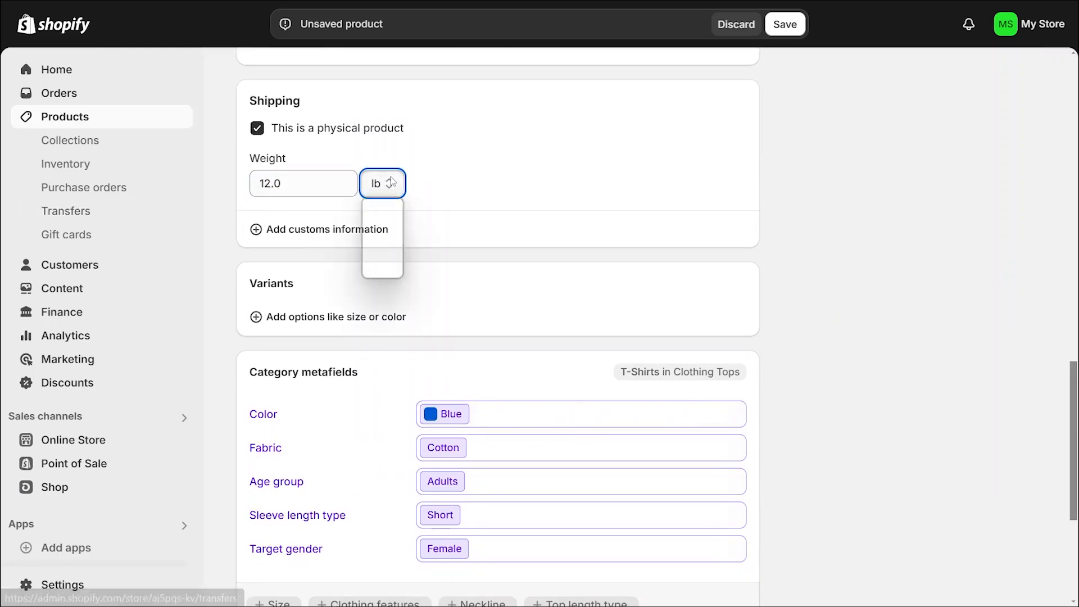
pyautogui.click(374, 246)
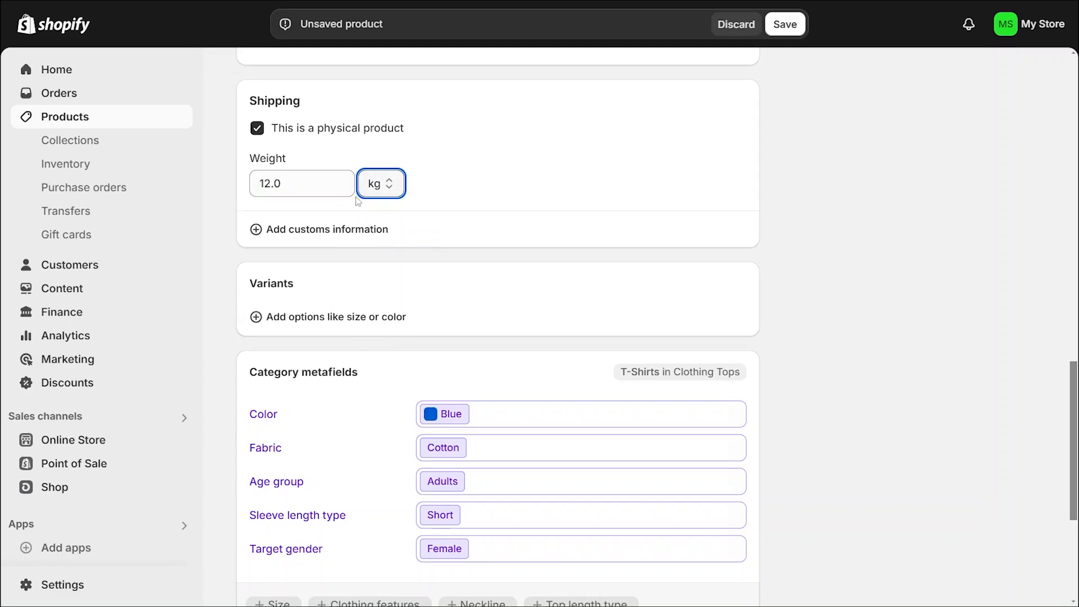
# - Add Color as a variant option for the product, connected to its category metafield
pyautogui.scroll(-3, 362, 217)
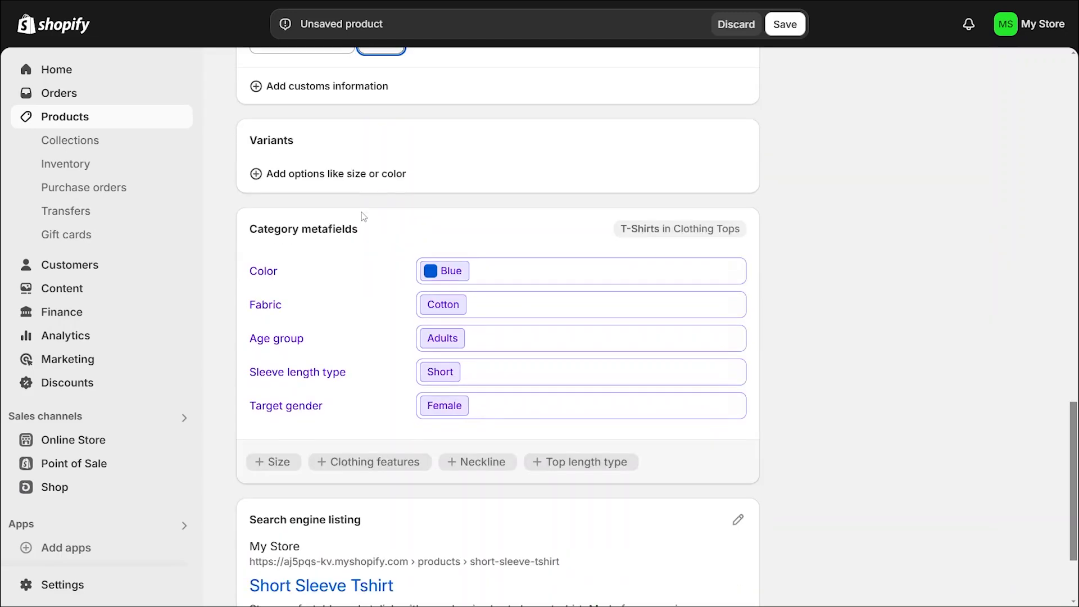
pyautogui.click(284, 181)
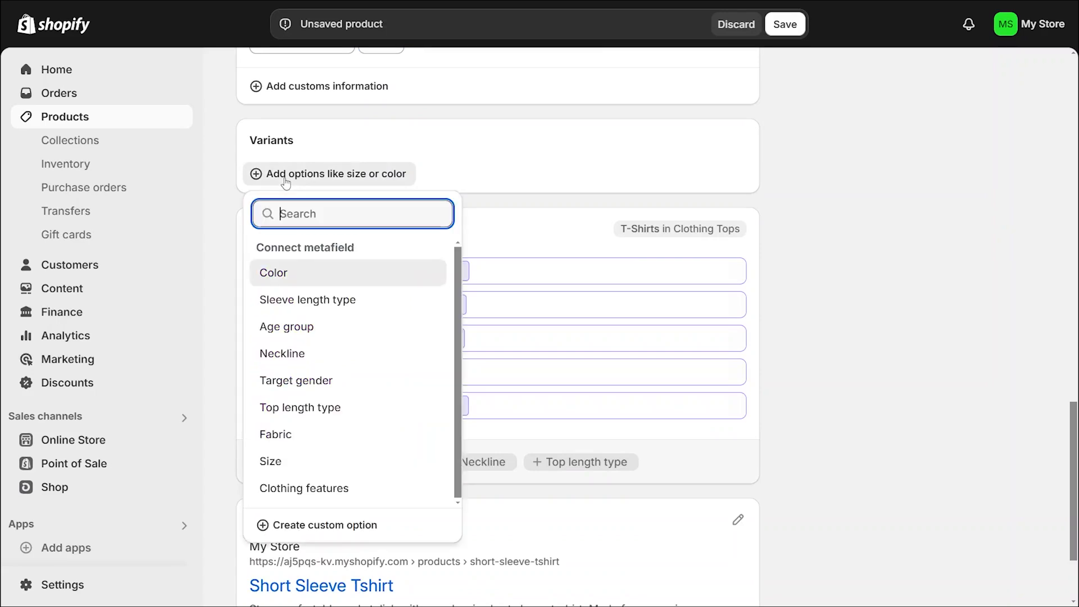
pyautogui.click(308, 282)
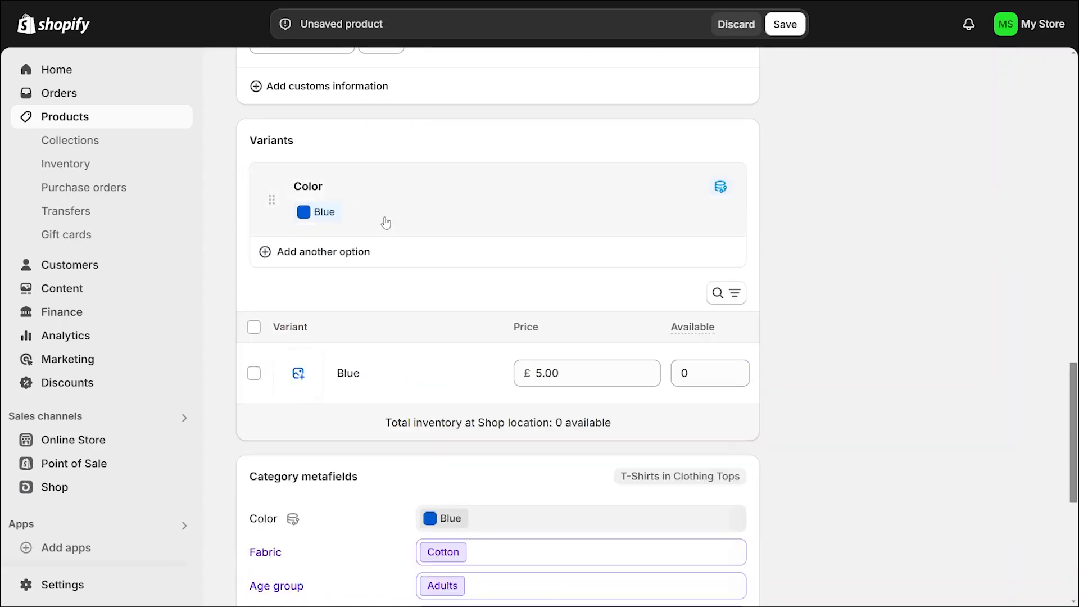
# - Add the default Green and Pink entries to the Color variant option alongside Blue, and finish editing the option
pyautogui.click(346, 212)
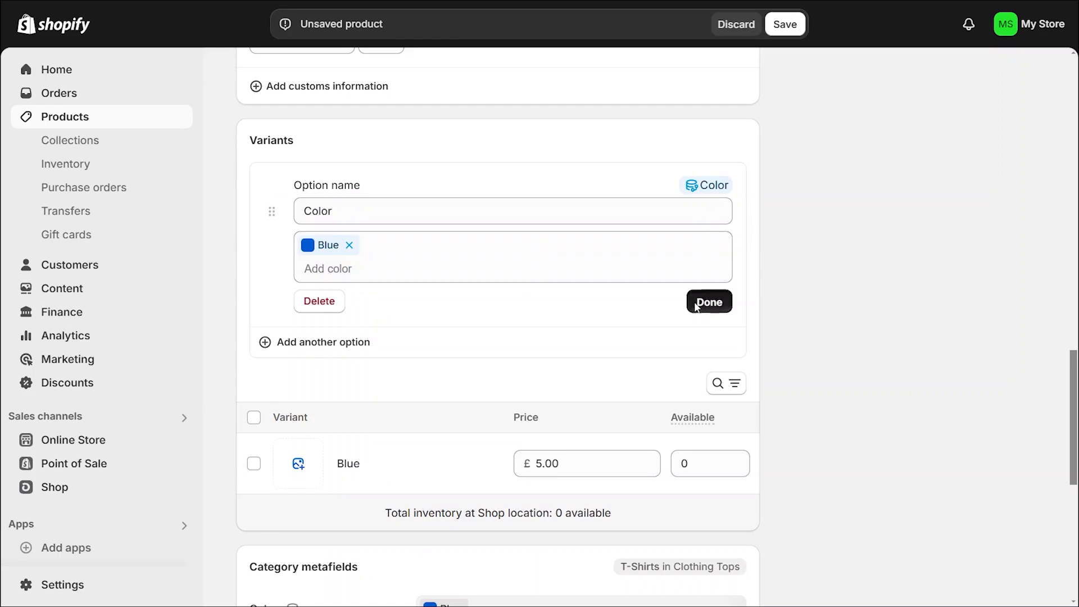
pyautogui.click(695, 301)
pyautogui.click(403, 218)
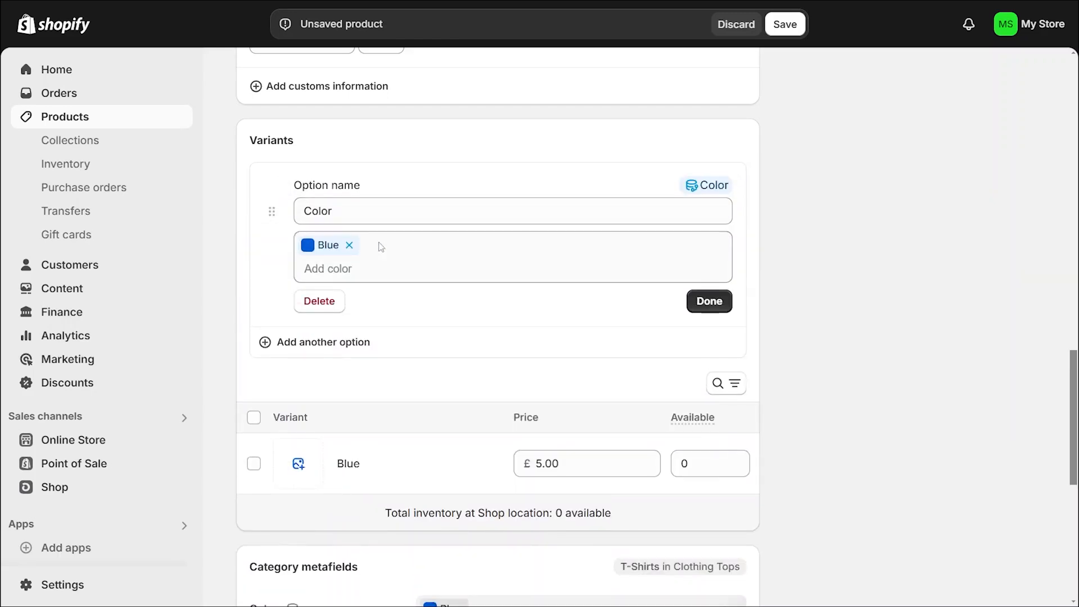
pyautogui.click(333, 275)
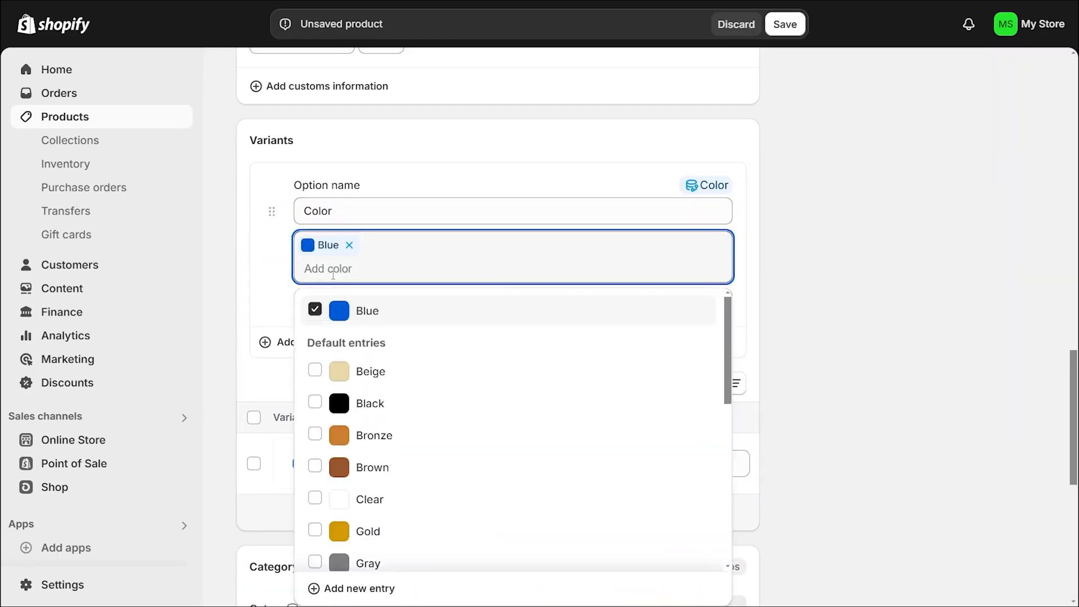
pyautogui.write('green')
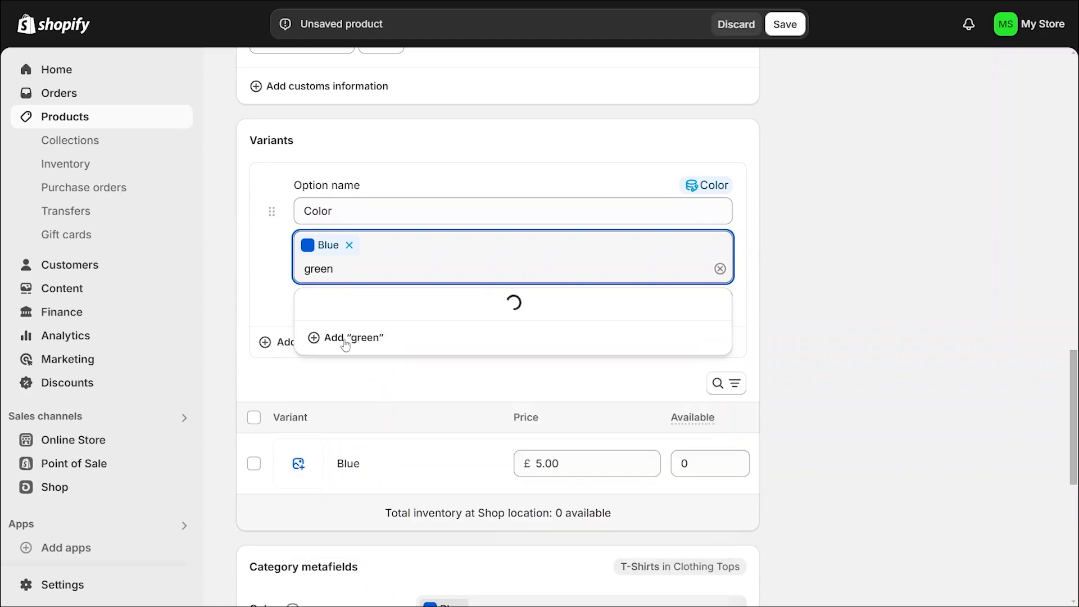
pyautogui.click(393, 365)
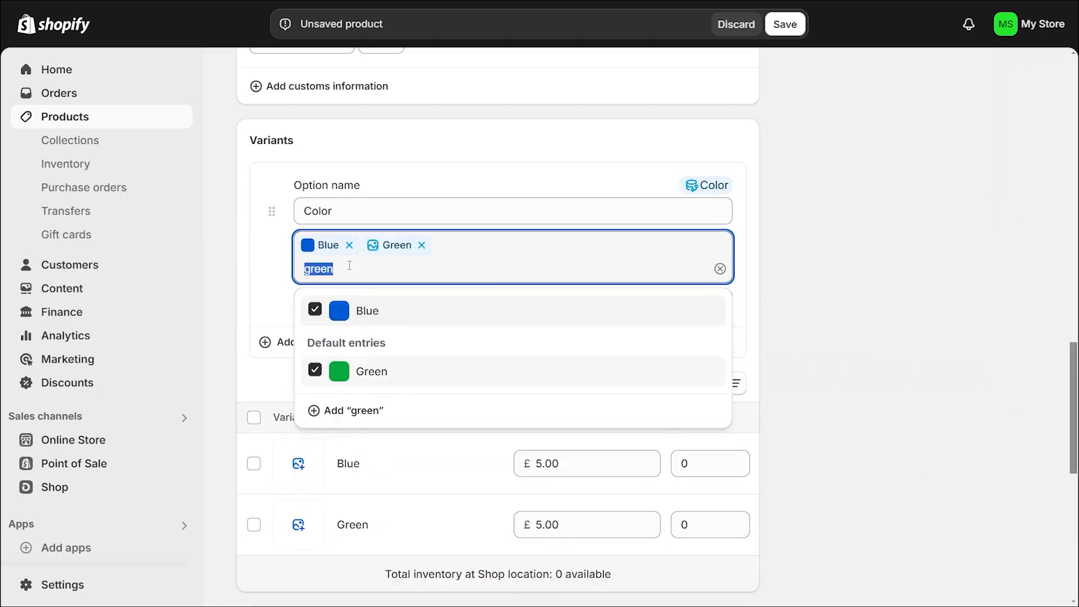
pyautogui.write('pink')
pyautogui.click(385, 405)
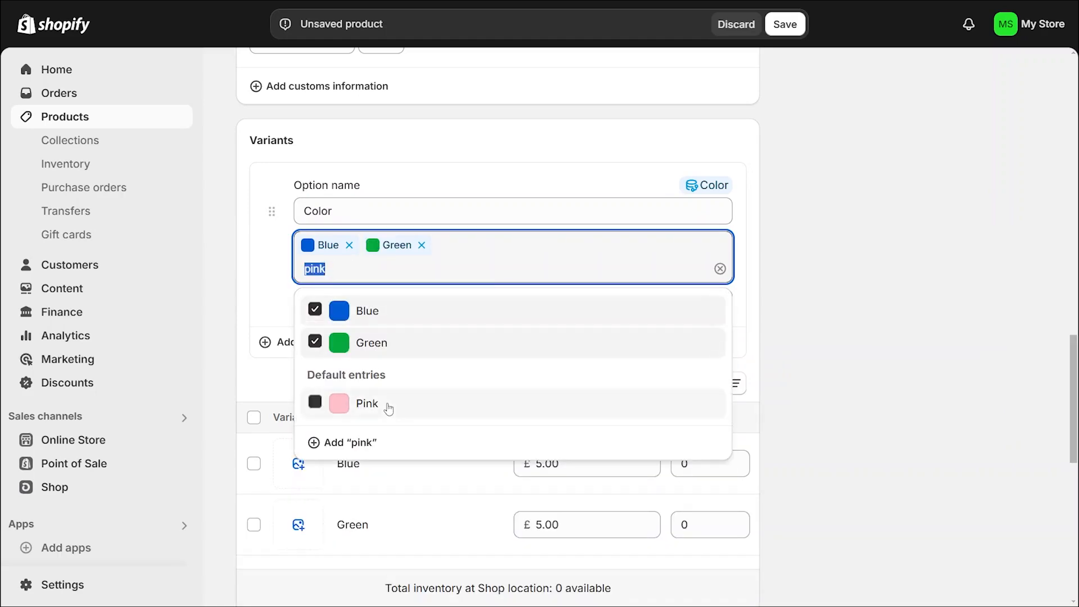
pyautogui.click(589, 192)
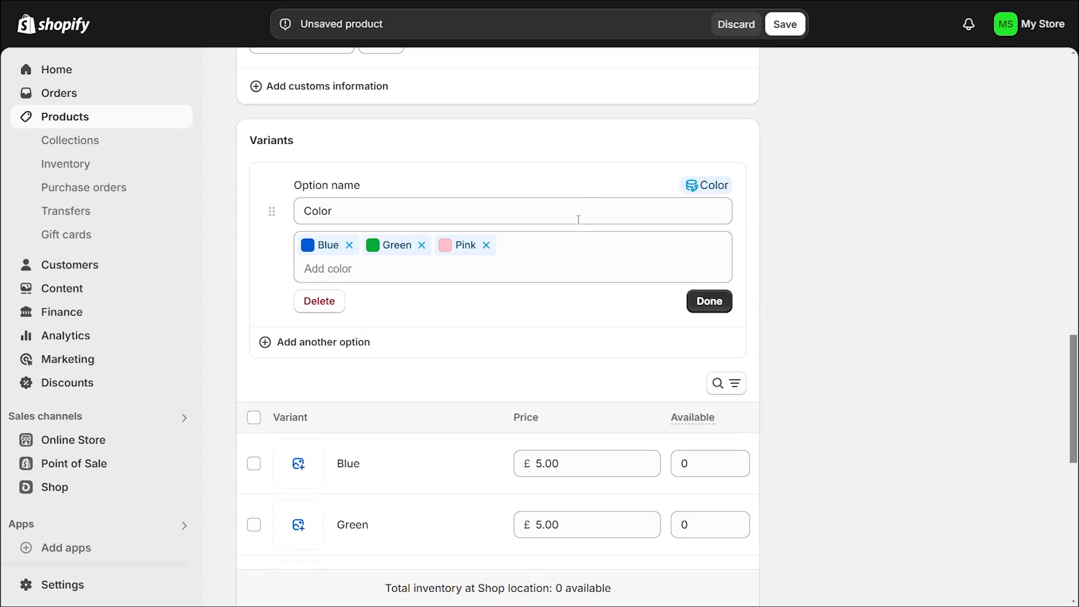
pyautogui.click(709, 302)
# - Set the available quantity to 12 for the Blue variant, 5 for Green and 4 for Pink
pyautogui.scroll(-1, 619, 316)
pyautogui.scroll(-1, 618, 316)
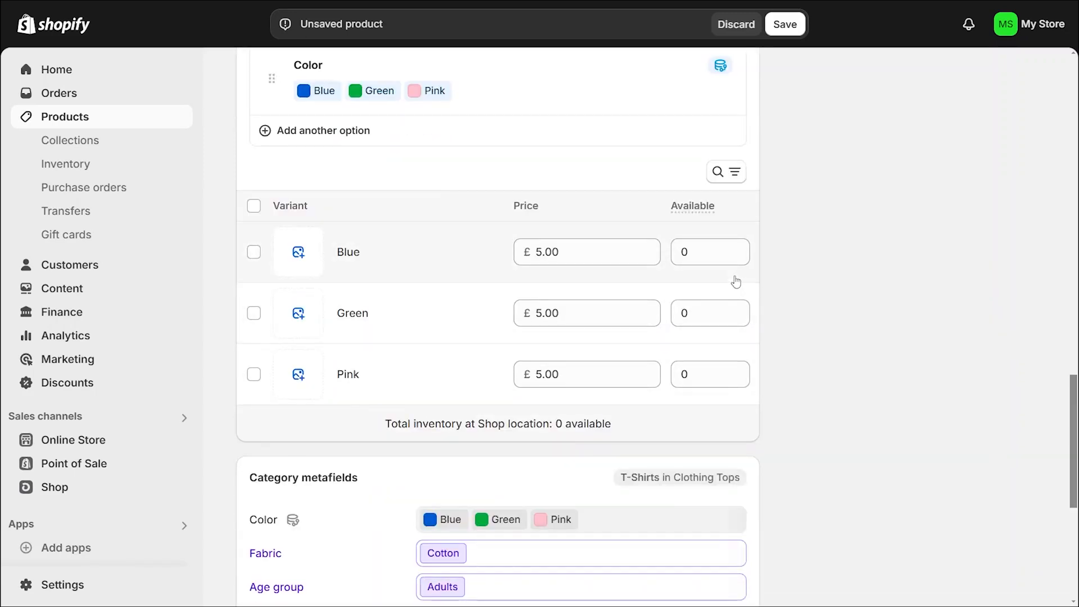
pyautogui.click(724, 253)
pyautogui.write('12')
pyautogui.click(724, 313)
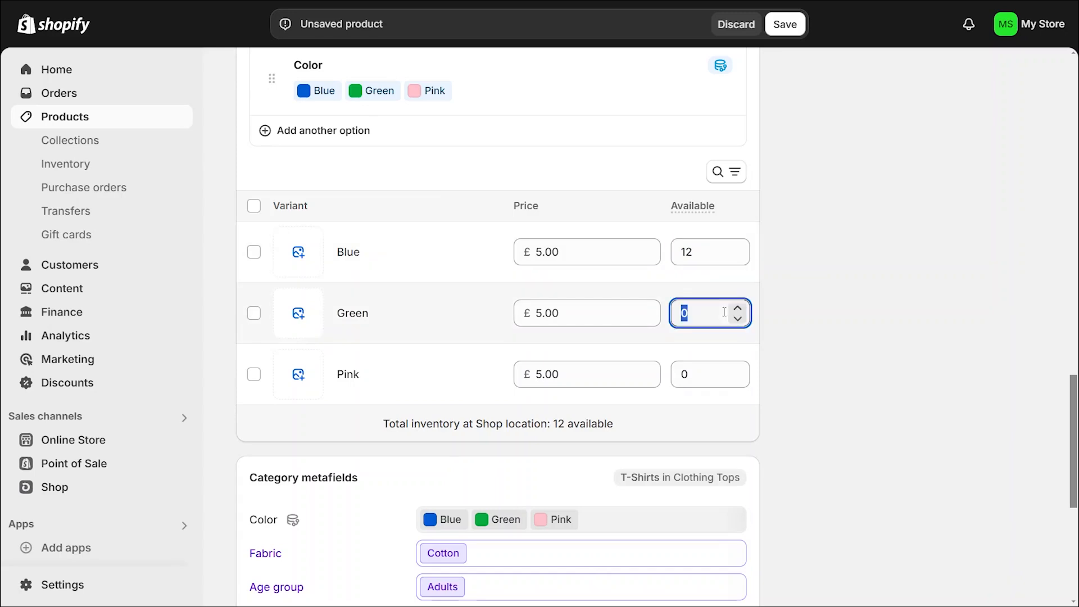
pyautogui.write('5')
pyautogui.click(711, 377)
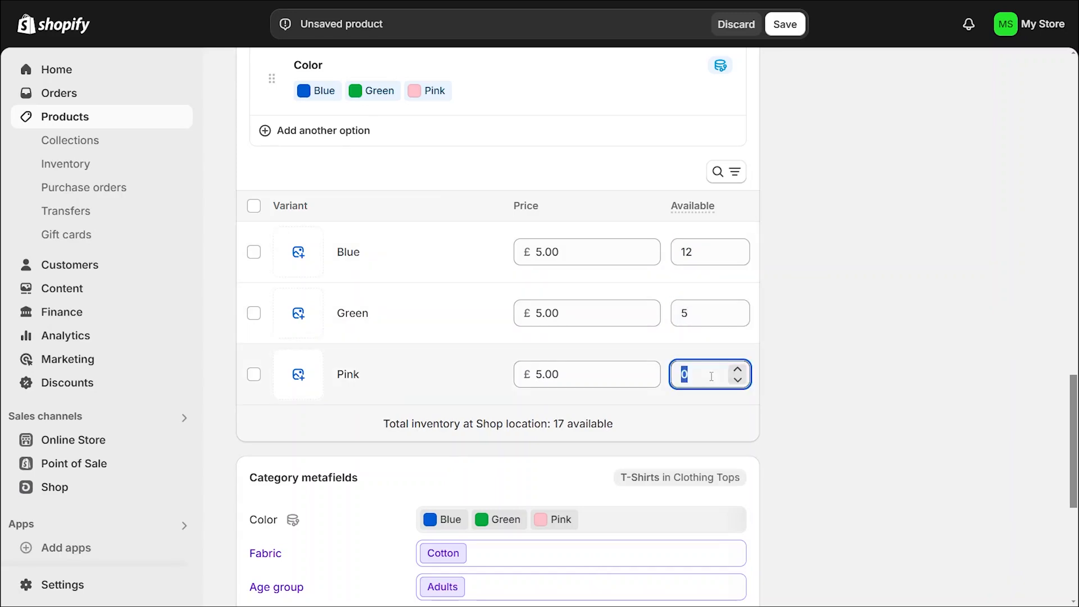
pyautogui.write('4')
pyautogui.click(804, 351)
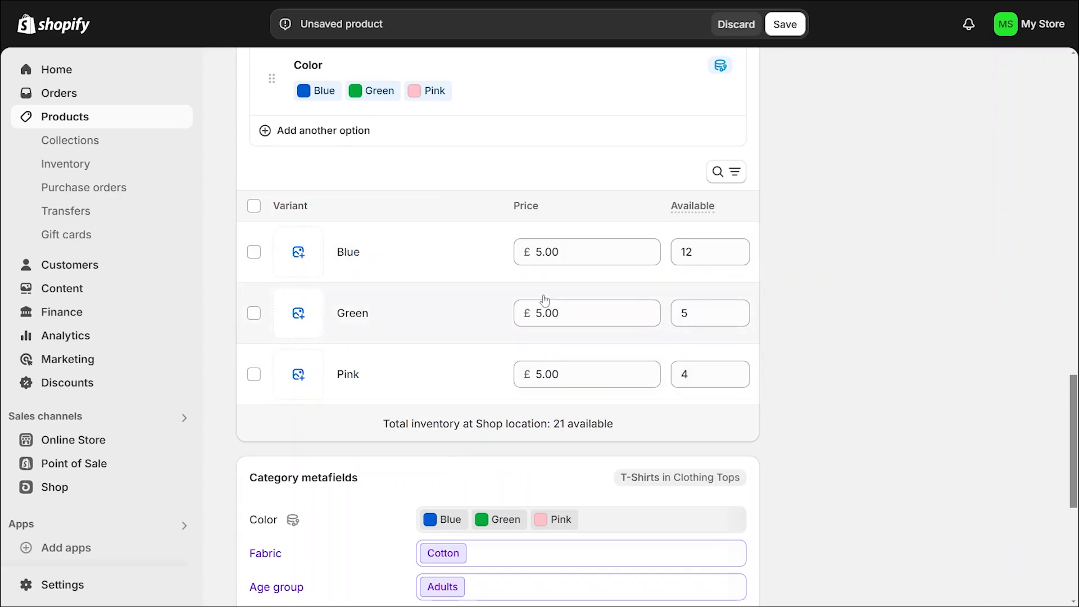
# - Review the product's variants, category metafields and search engine listing preview
pyautogui.scroll(-5, 544, 299)
pyautogui.scroll(-2, 543, 299)
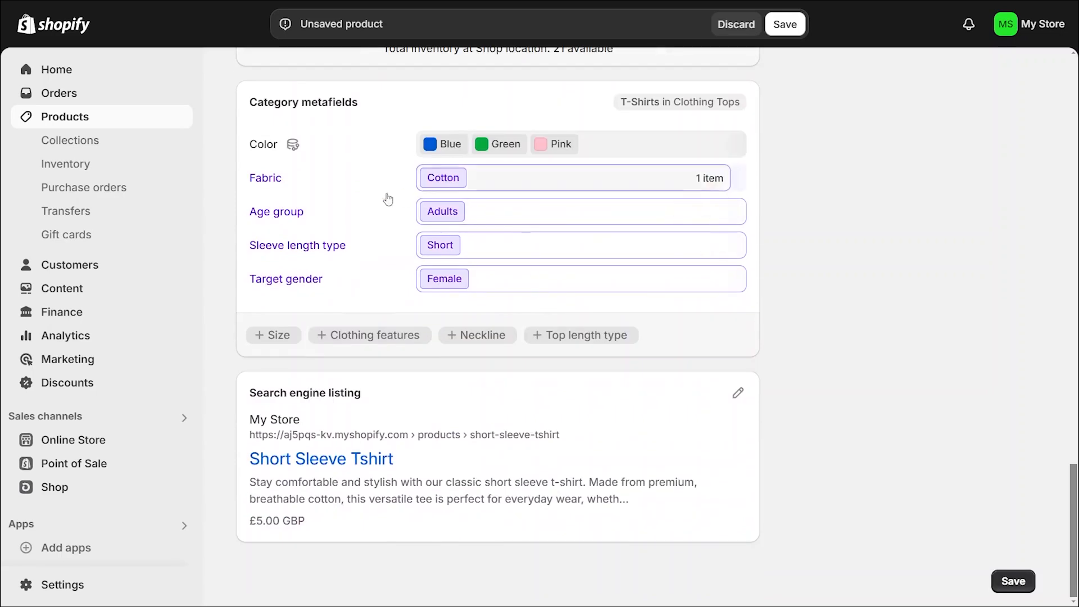
pyautogui.scroll(1, 333, 210)
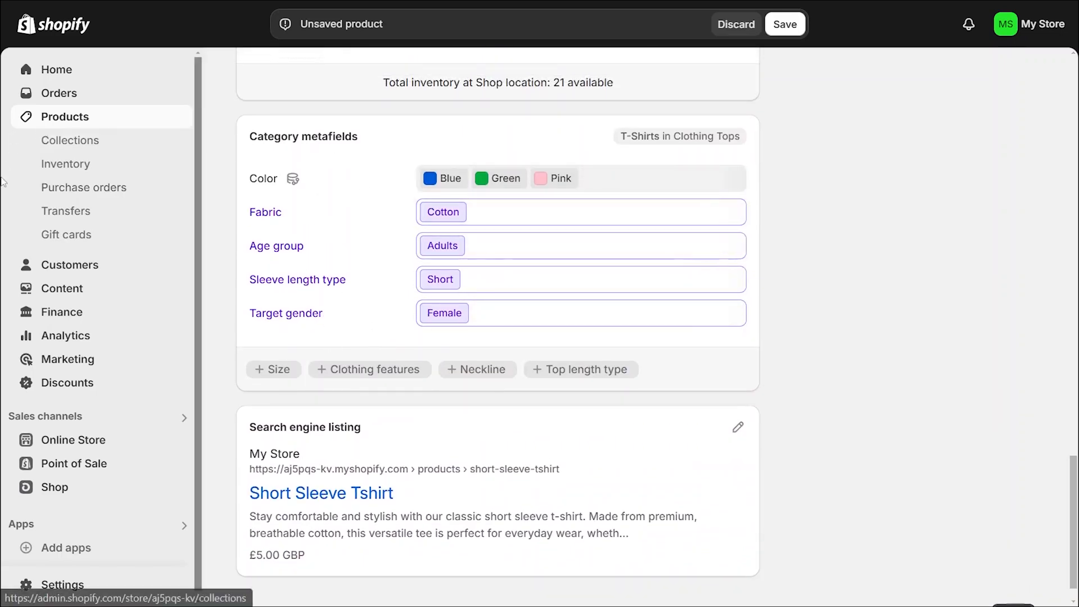
pyautogui.scroll(1, 326, 225)
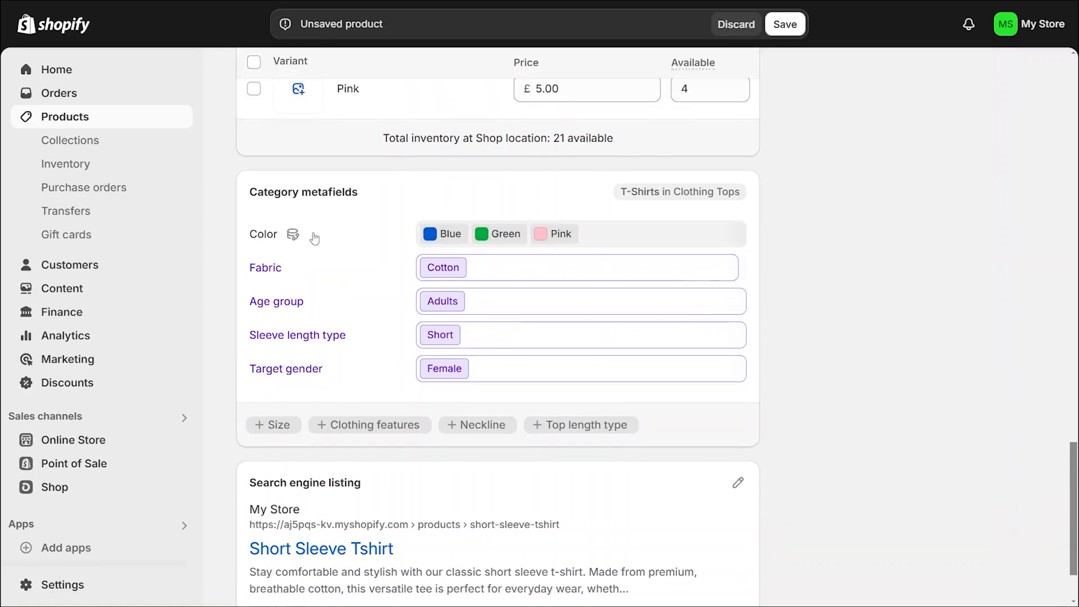
pyautogui.scroll(5, 329, 241)
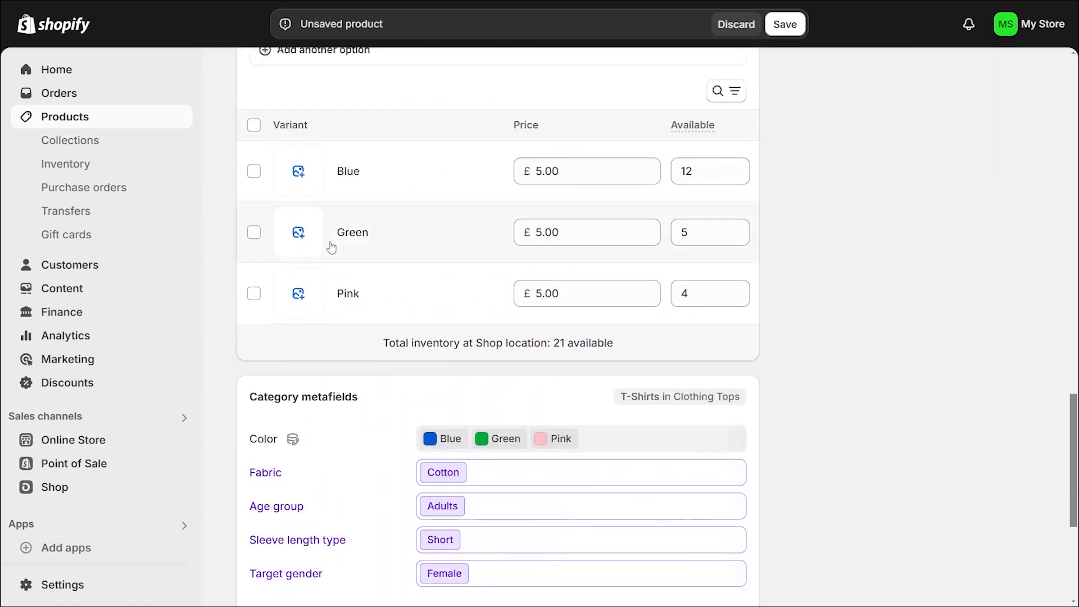
pyautogui.scroll(-6, 383, 298)
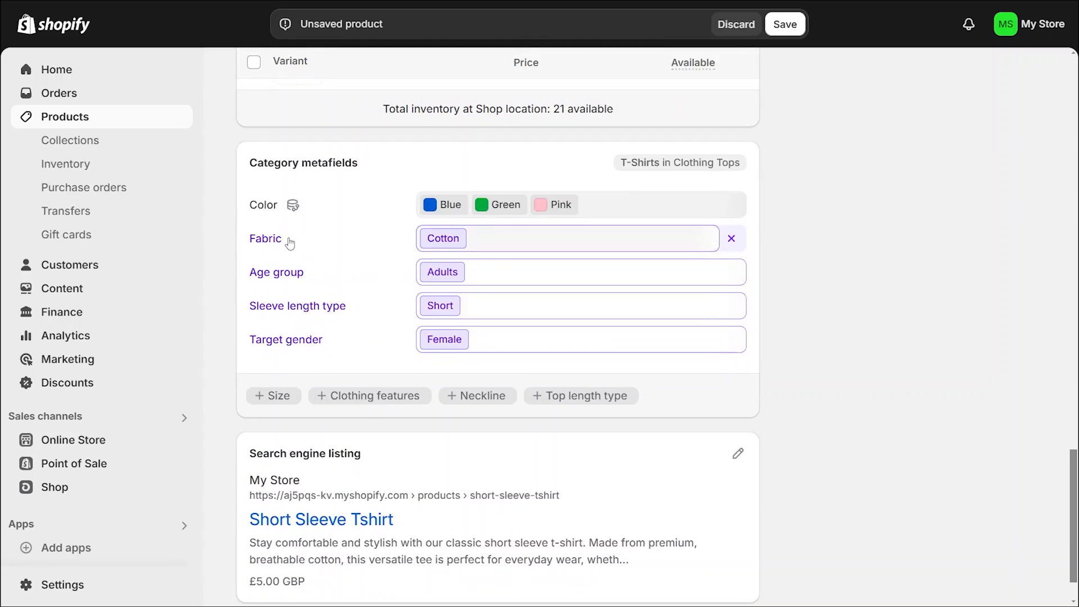
pyautogui.scroll(2, 517, 242)
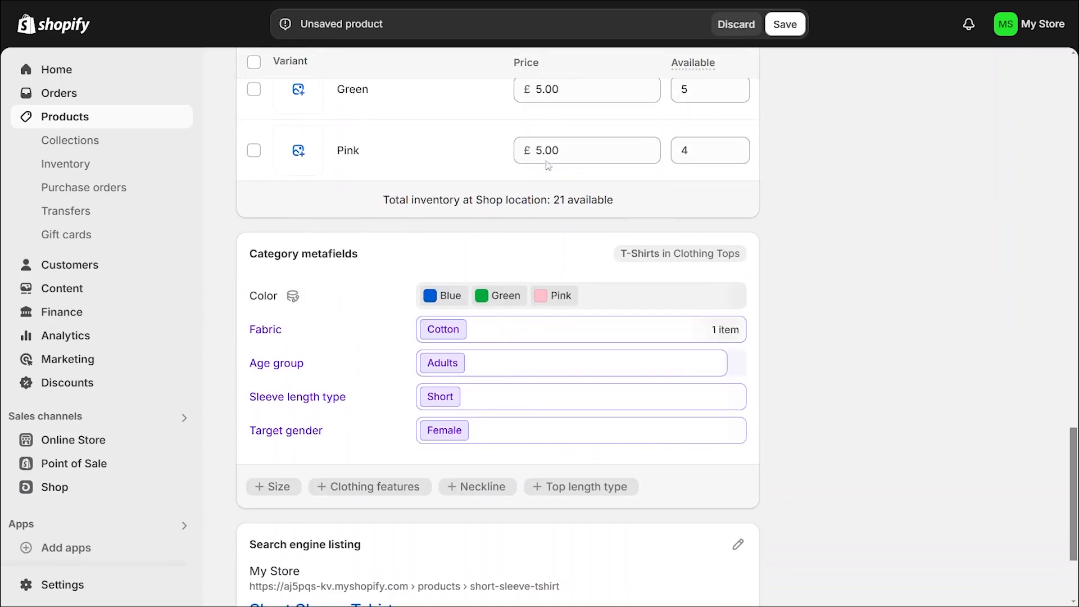
pyautogui.scroll(-1, 502, 212)
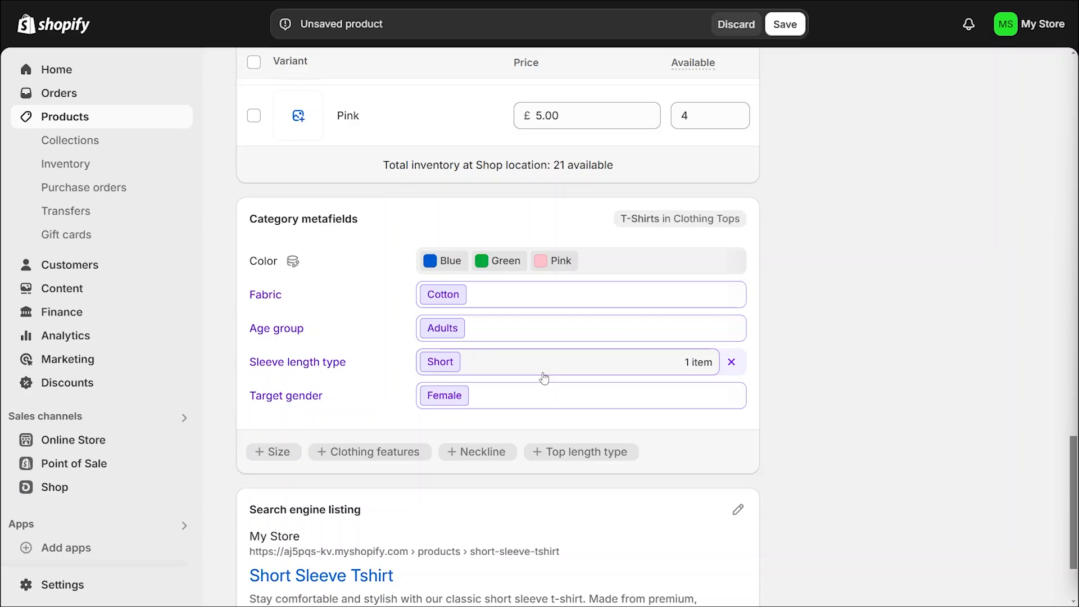
pyautogui.scroll(2, 499, 292)
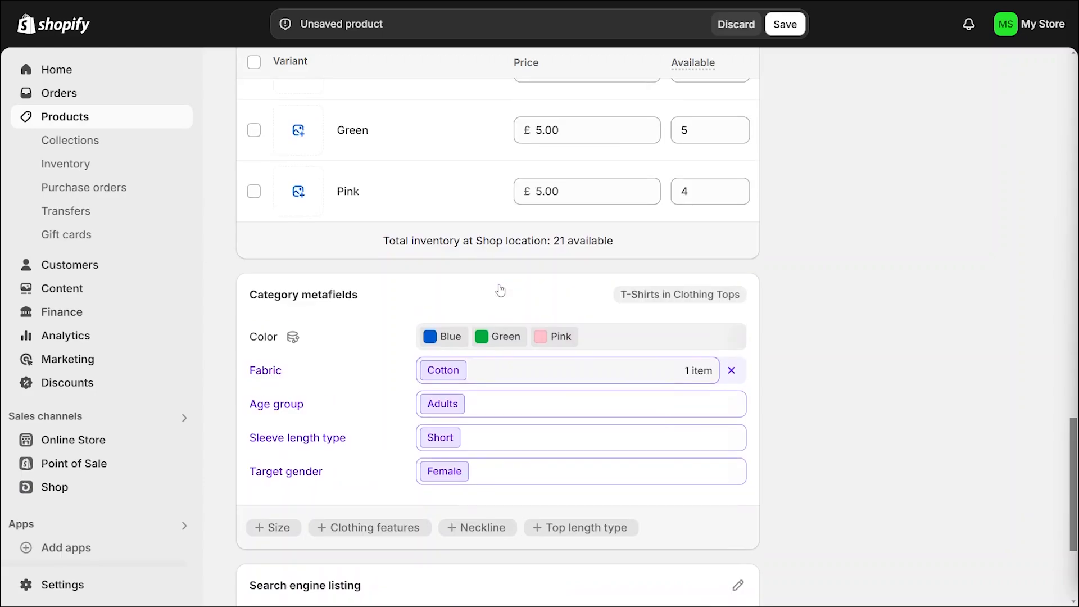
pyautogui.scroll(-4, 499, 292)
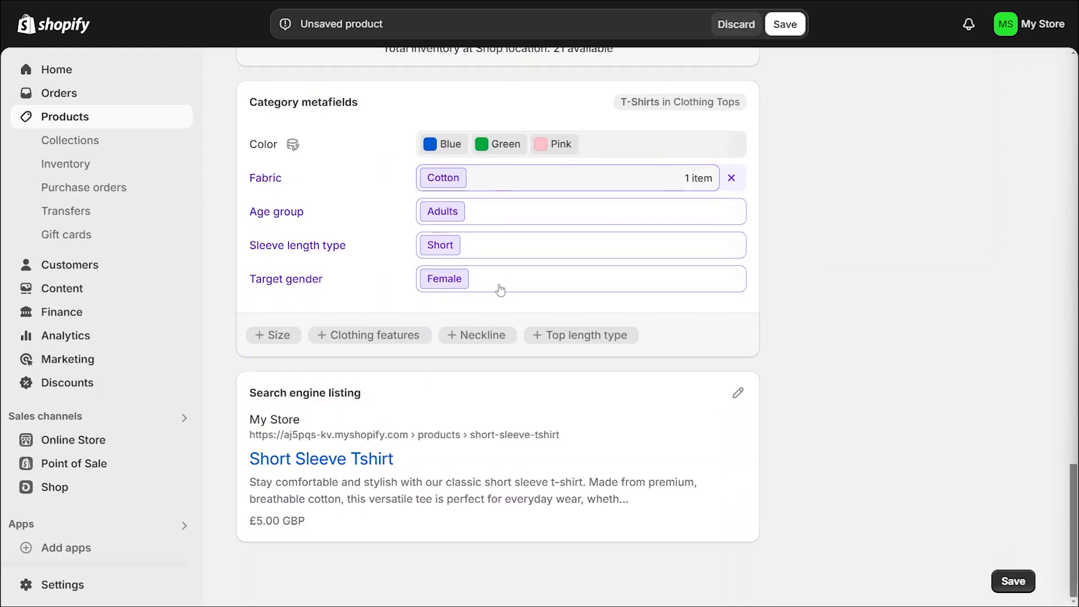
pyautogui.scroll(12, 501, 289)
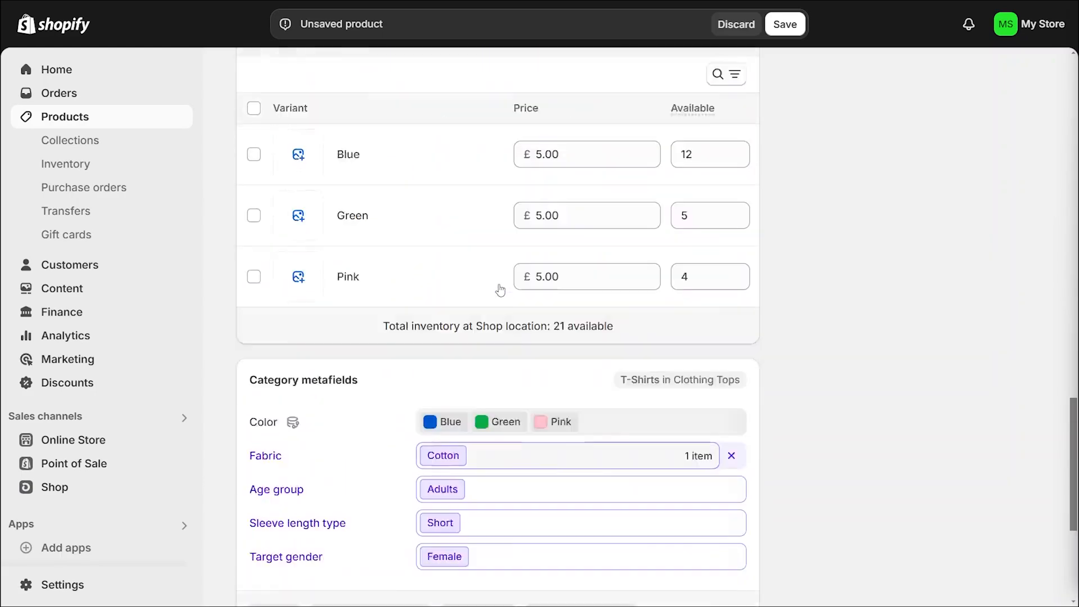
pyautogui.scroll(-8, 385, 298)
pyautogui.scroll(-6, 384, 299)
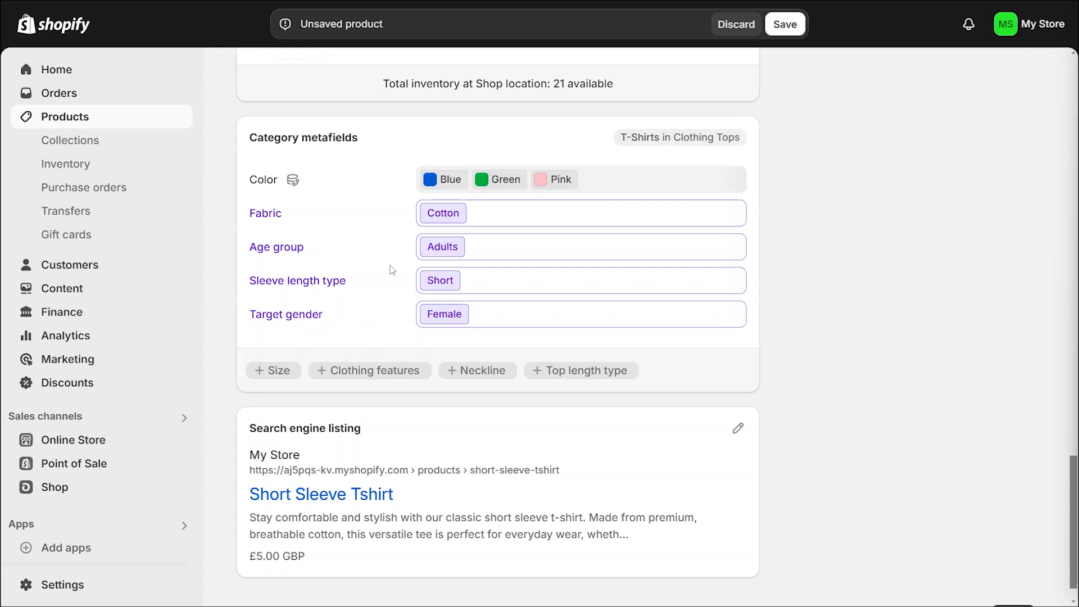
# - Check the available entries of the Age group metafield, and try adding the Size category metafield to the product
pyautogui.scroll(-1, 392, 271)
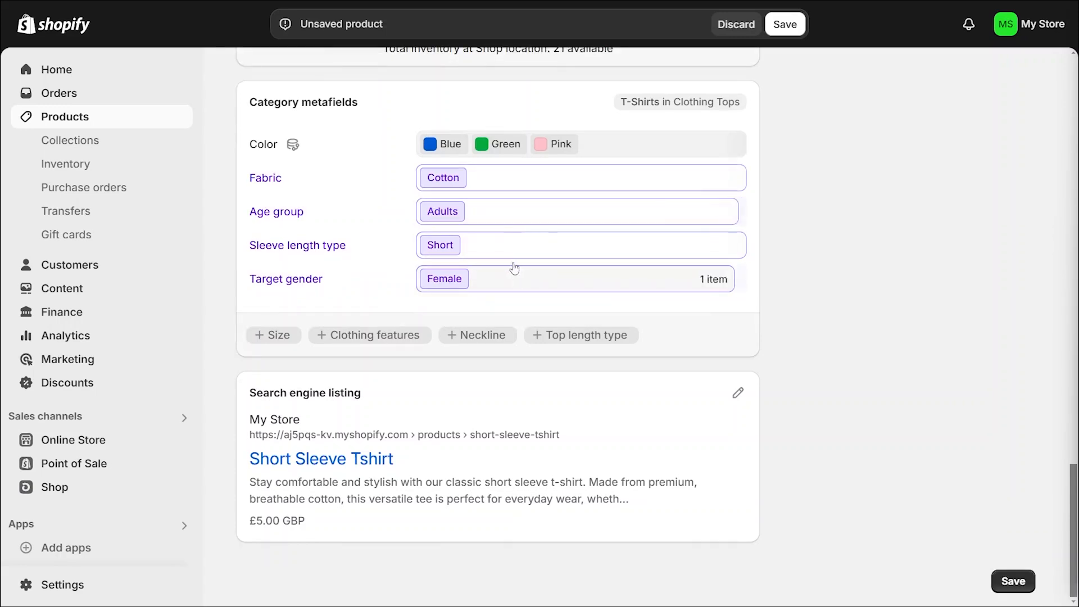
pyautogui.click(501, 219)
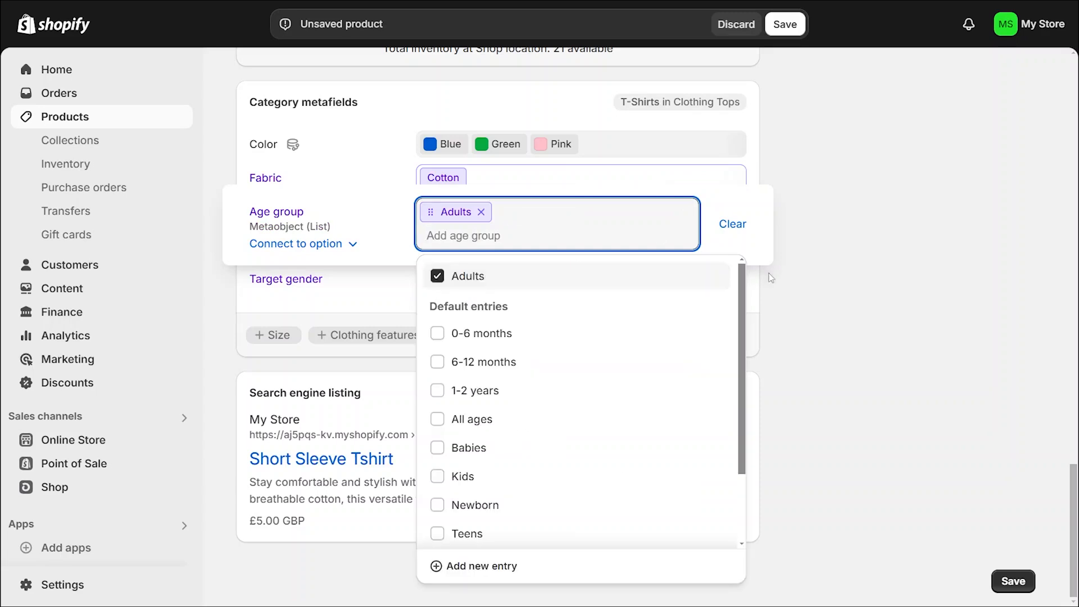
pyautogui.click(817, 294)
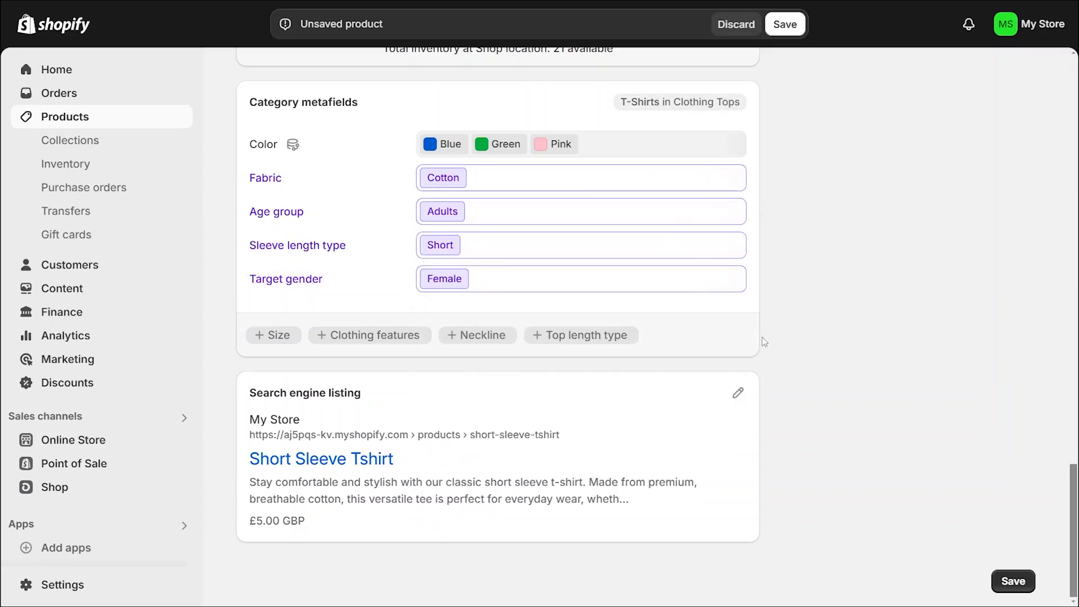
pyautogui.click(281, 335)
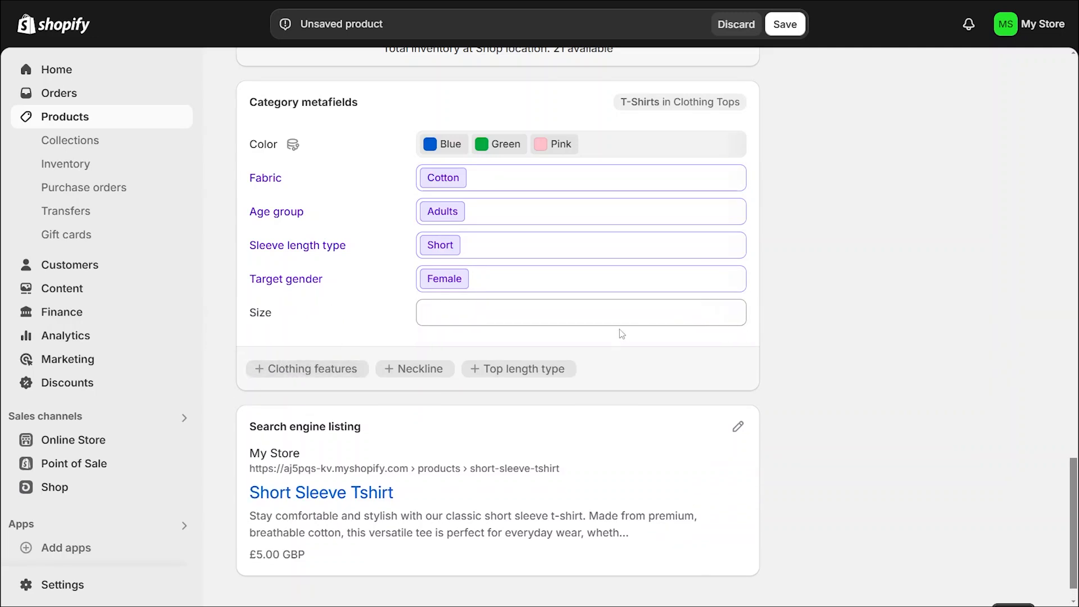
pyautogui.click(731, 313)
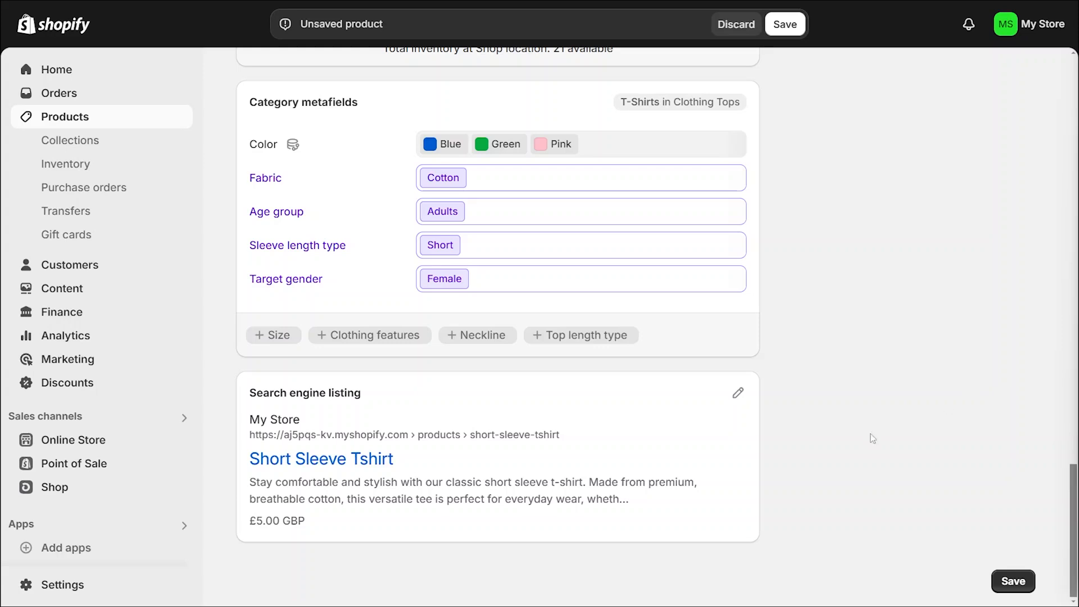
# - Open the search engine listing for editing and review its page title, meta description and URL handle
pyautogui.click(738, 392)
pyautogui.scroll(-5, 657, 402)
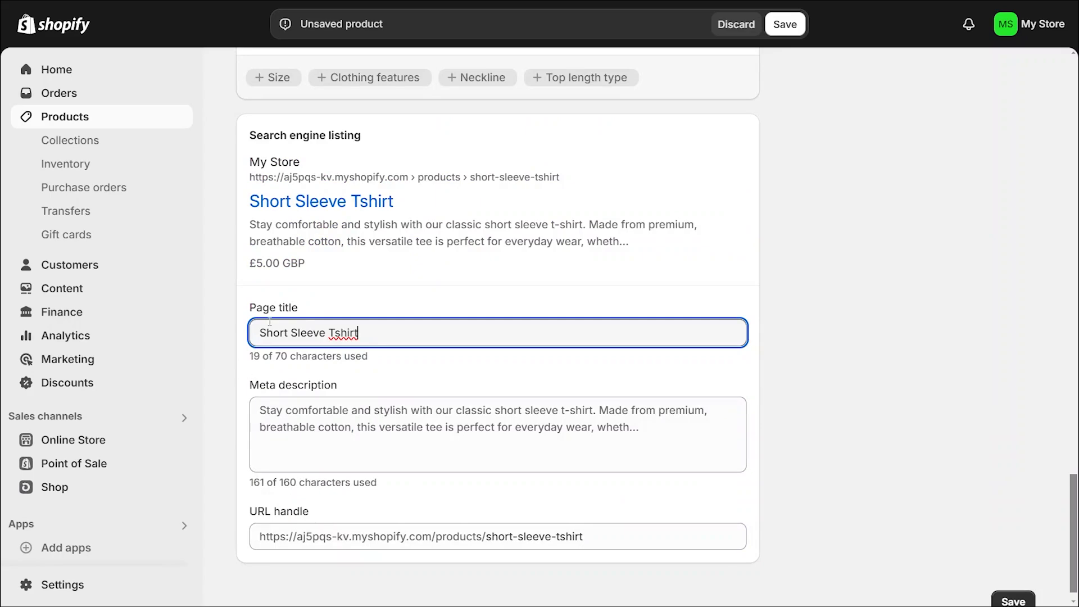
pyautogui.click(330, 437)
pyautogui.hotkey('ctrl', 'a')
pyautogui.write("Stay comfortable and stylish with our classic short sleeve t-shirt. Made from premium, breathable cotton, this versatile tee is perfect for everyday wear, whether you're lounging at home or heading out with friends. Featuring a relaxed fit, durable stitching, and a soft-touch finish, it’s designed to keep up with your active lifestyle while providing all-day comfort. Available in a range of vibrant colors and sizes, it's the ultimate wardrobe essential for effortless style. Pair it with jeans, shorts, or joggers to complete your look")
pyautogui.scroll(-2, 349, 522)
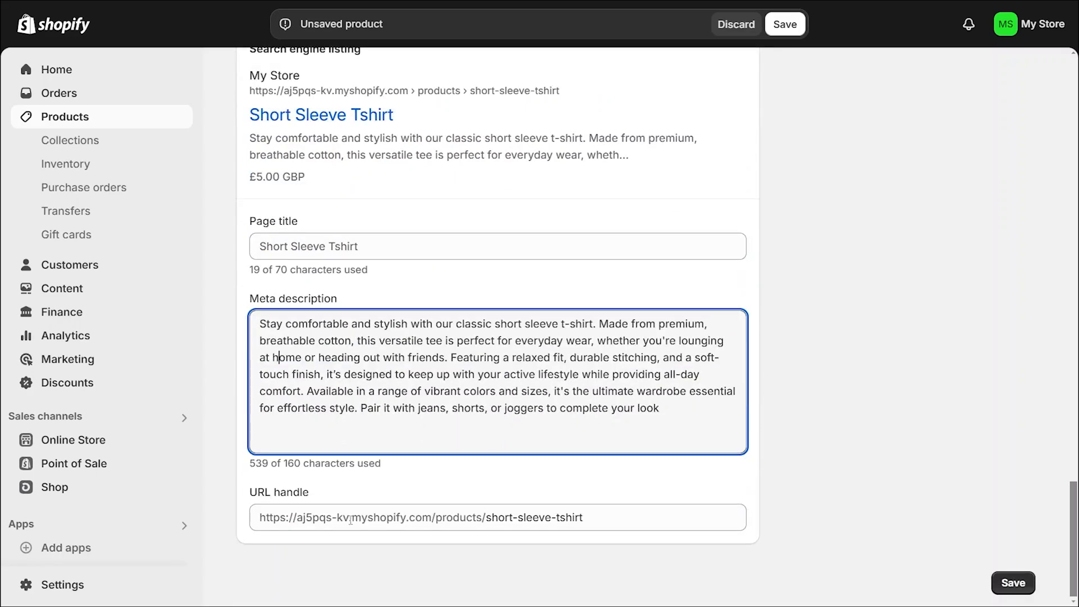
# - Review the product's pricing, organization and publishing details, and check the available status options, keeping Active
pyautogui.scroll(12, 348, 528)
pyautogui.scroll(10, 348, 529)
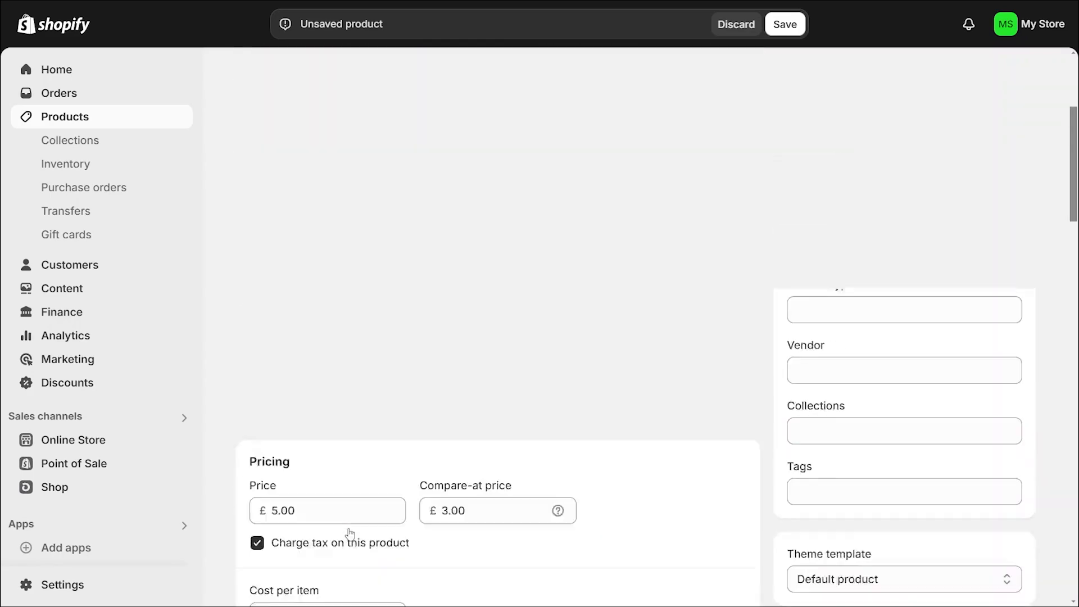
pyautogui.scroll(-1, 910, 252)
pyautogui.scroll(-5, 910, 253)
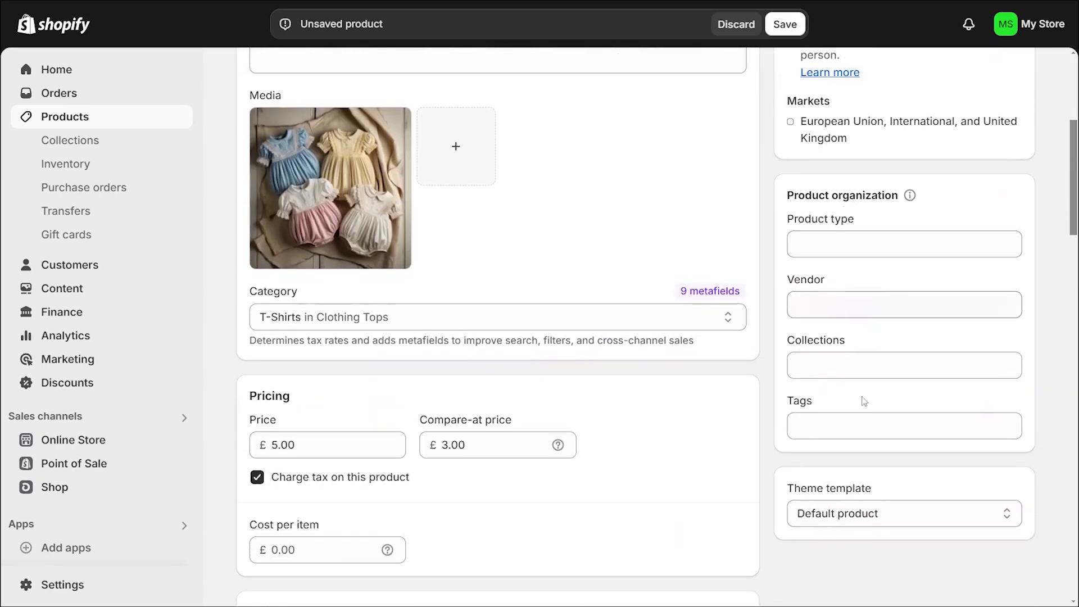
pyautogui.scroll(-2, 863, 408)
pyautogui.scroll(7, 863, 337)
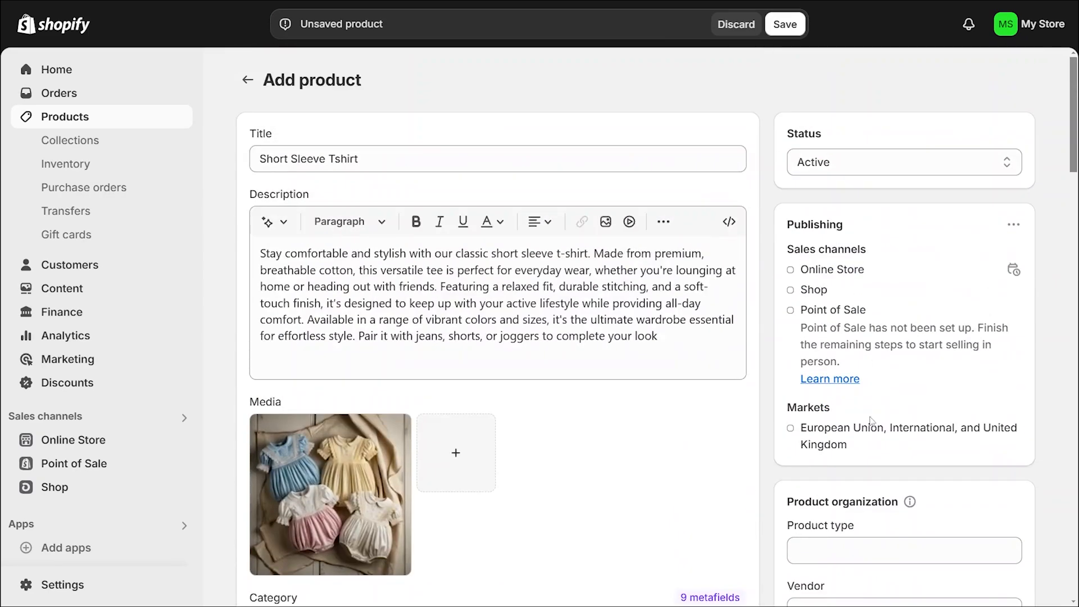
pyautogui.click(817, 159)
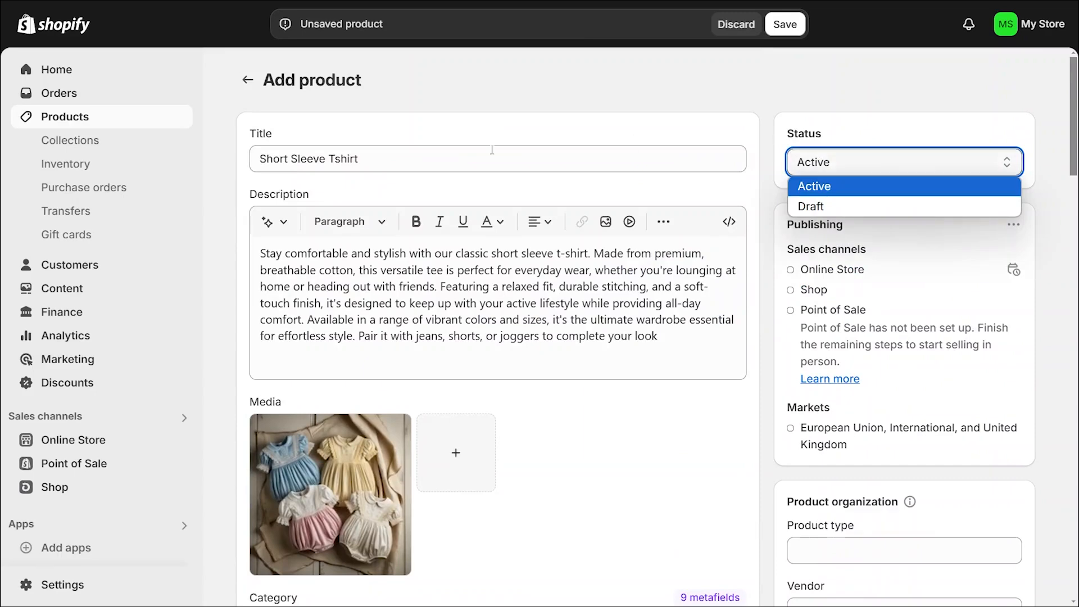
pyautogui.click(508, 108)
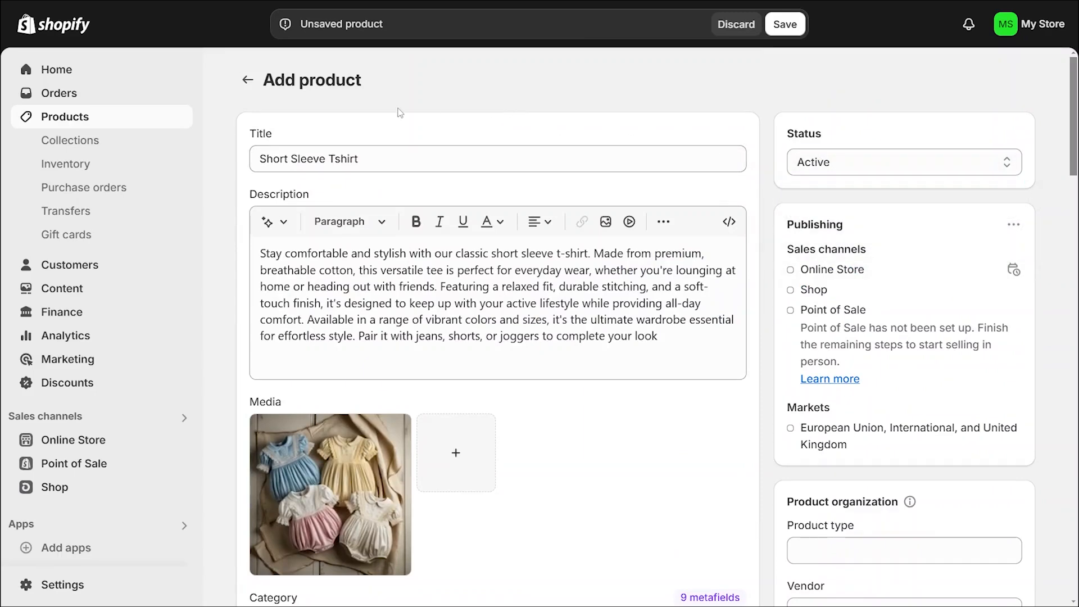
# - Save the new Short Sleeve Tshirt product and return to the product list
pyautogui.scroll(-20, 399, 112)
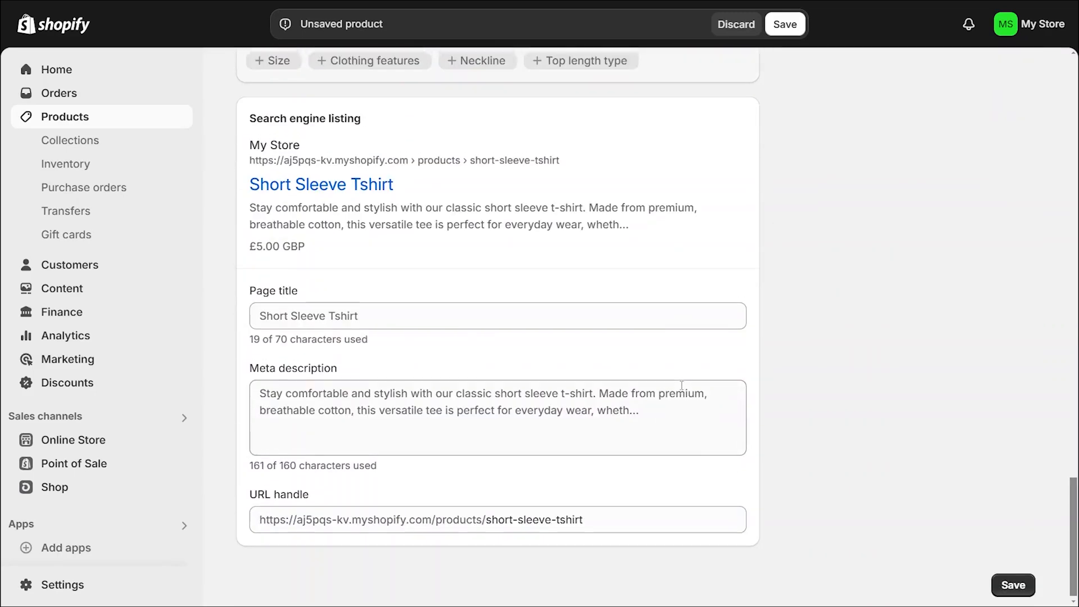
pyautogui.scroll(20, 680, 385)
pyautogui.click(771, 23)
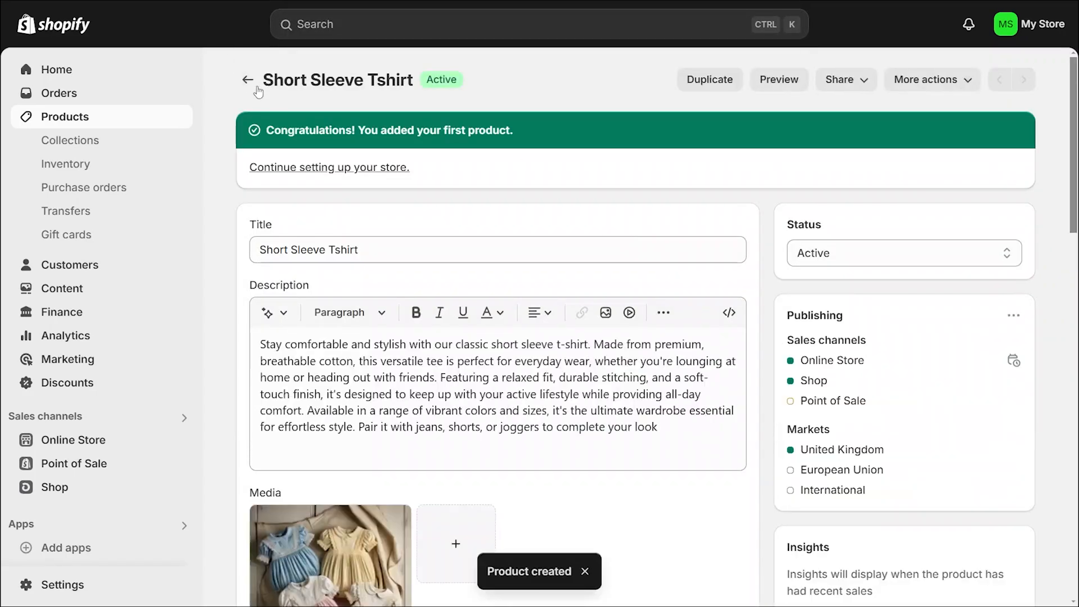
pyautogui.click(247, 80)
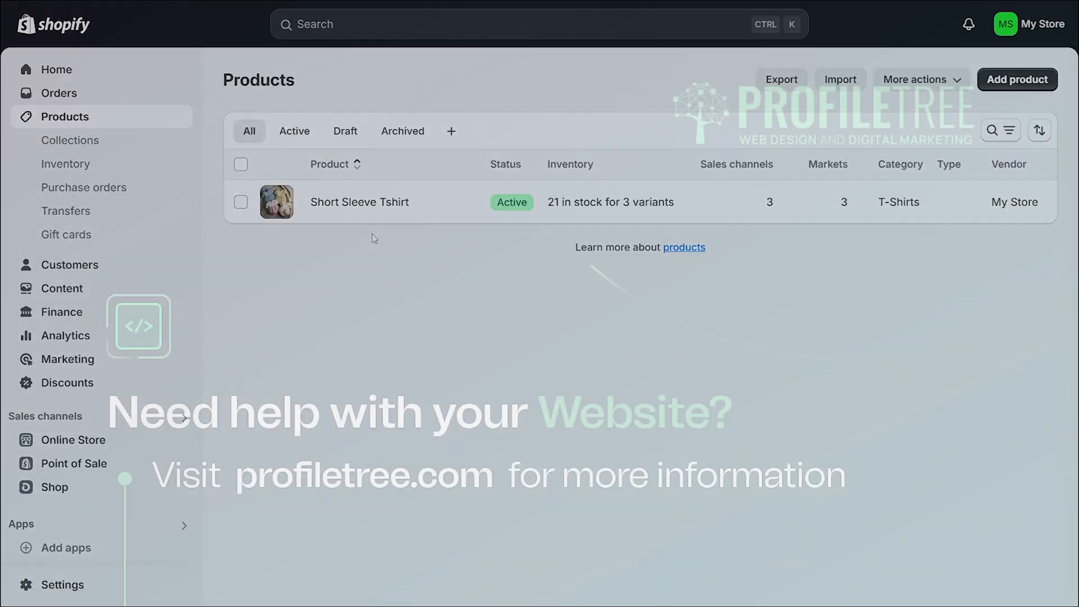